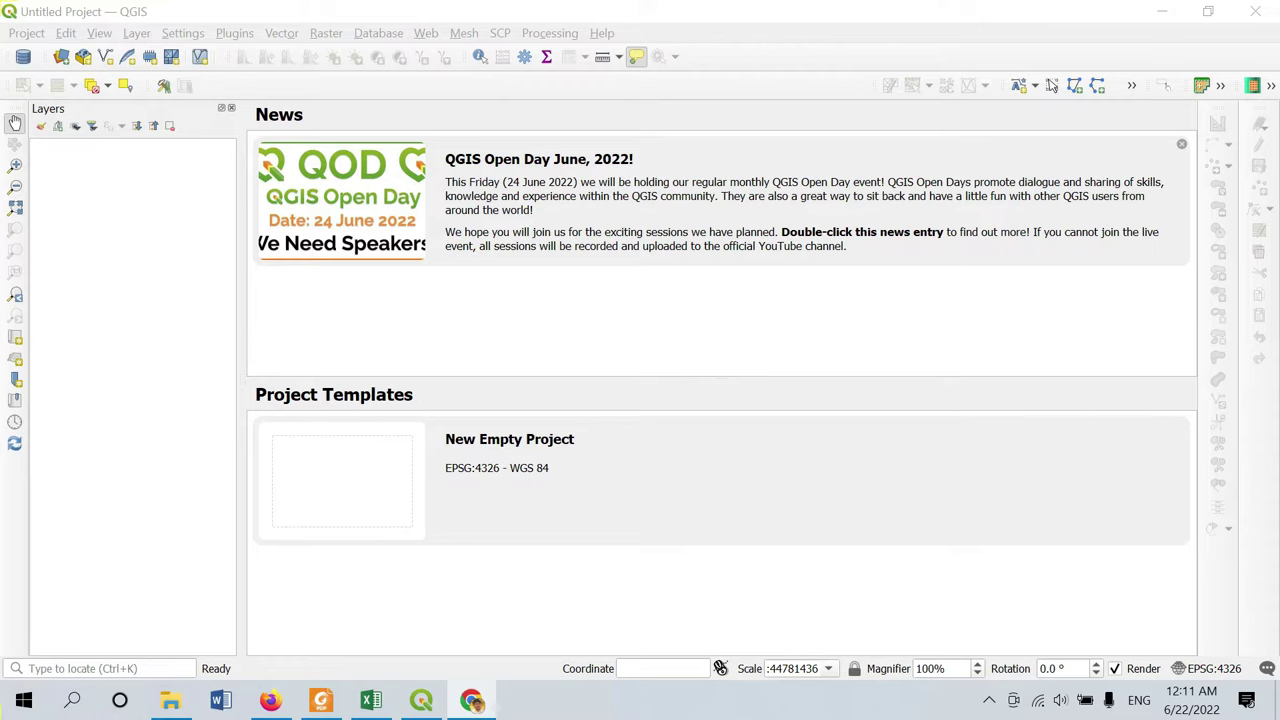
Step: Bring Chrome in front of QGIS, showing a blank new tab
left_click(473, 700)
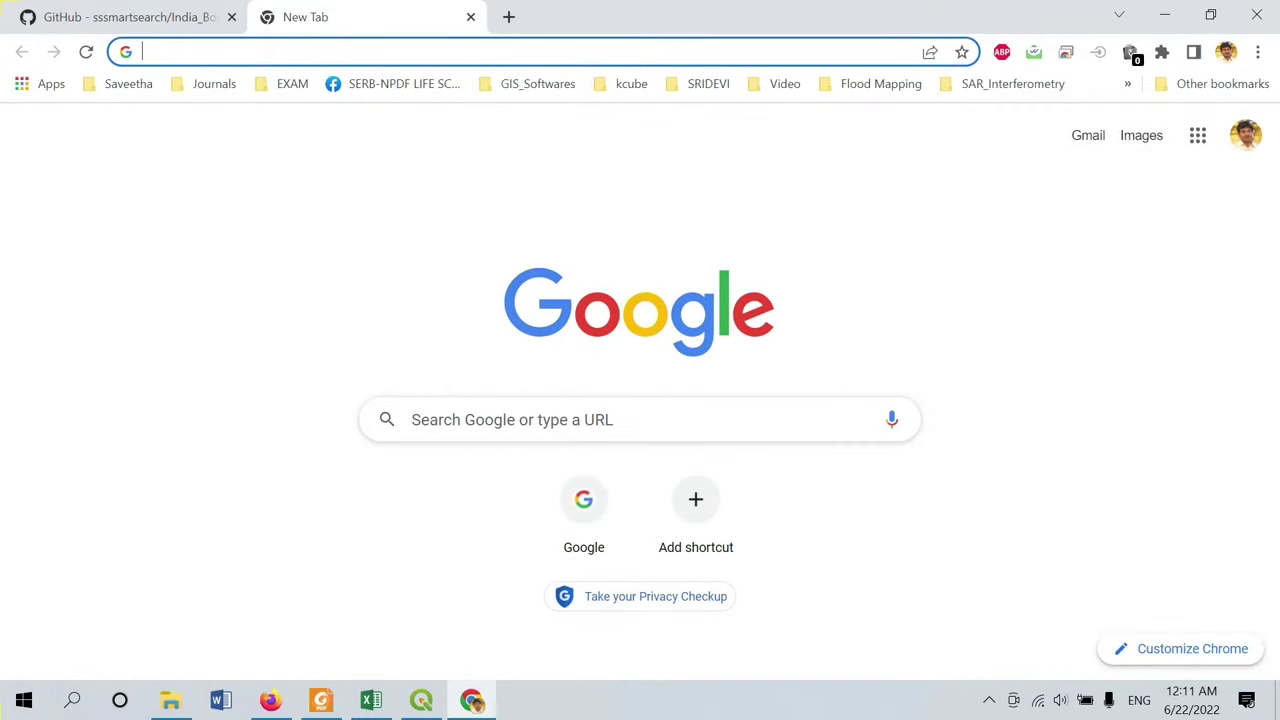
Step: Search Google for 'diva gis' and open its country-level data download page
type("d")
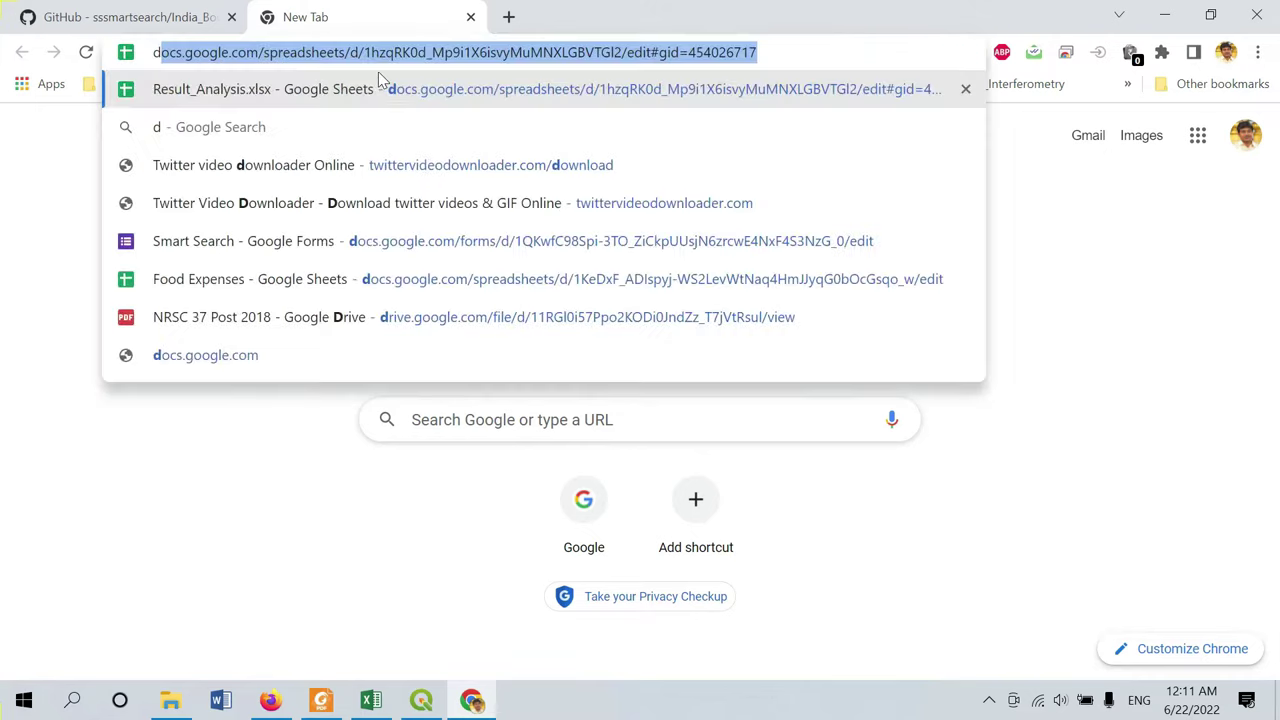
type("iva gis")
key("Return")
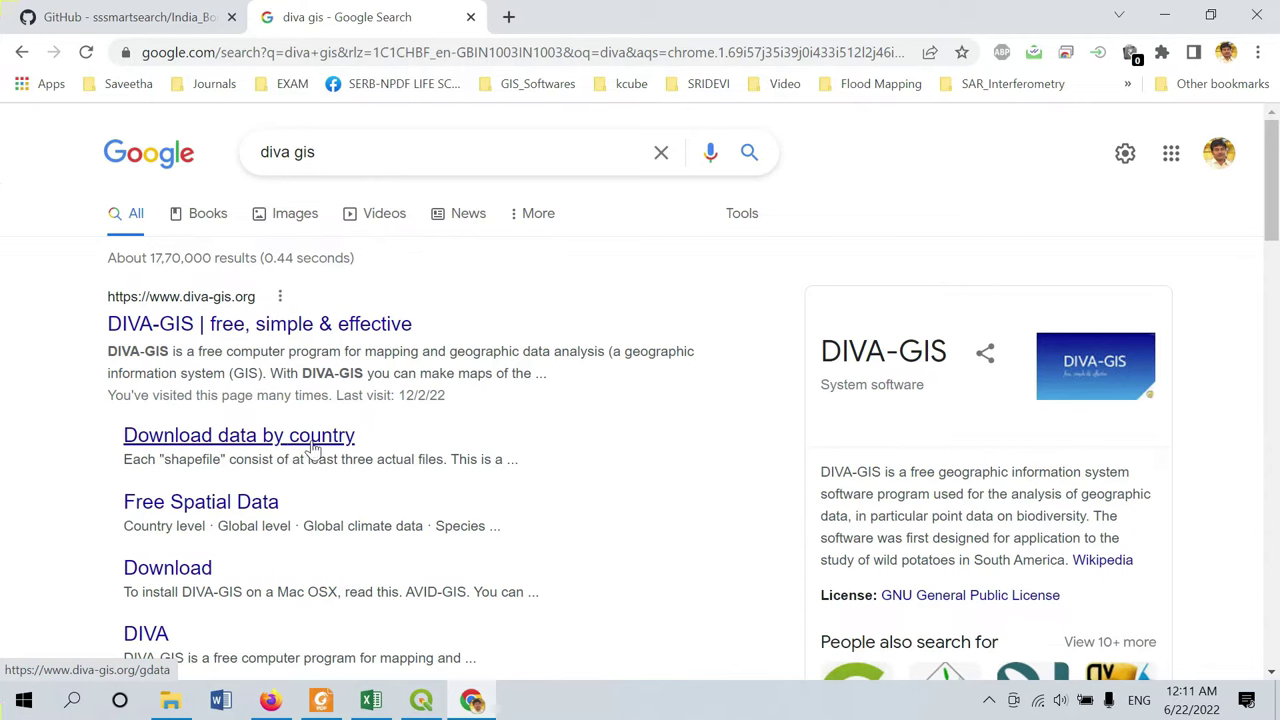
left_click(245, 505)
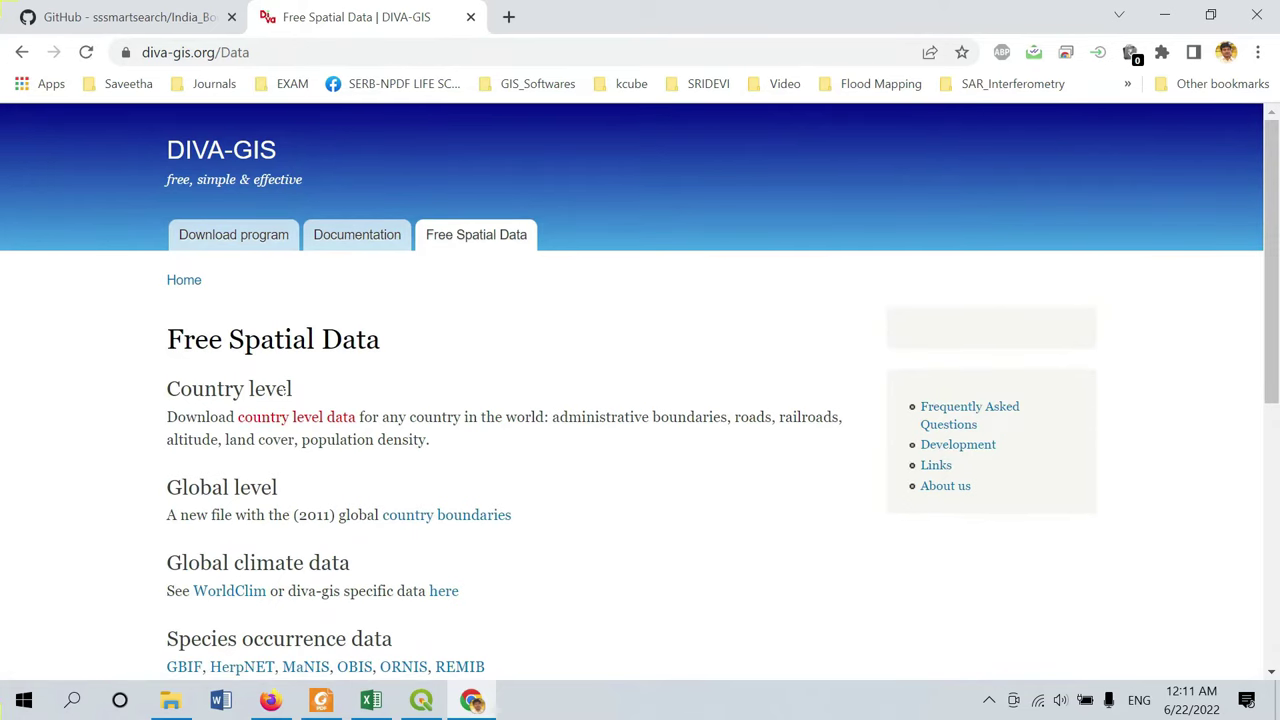
left_click(316, 422)
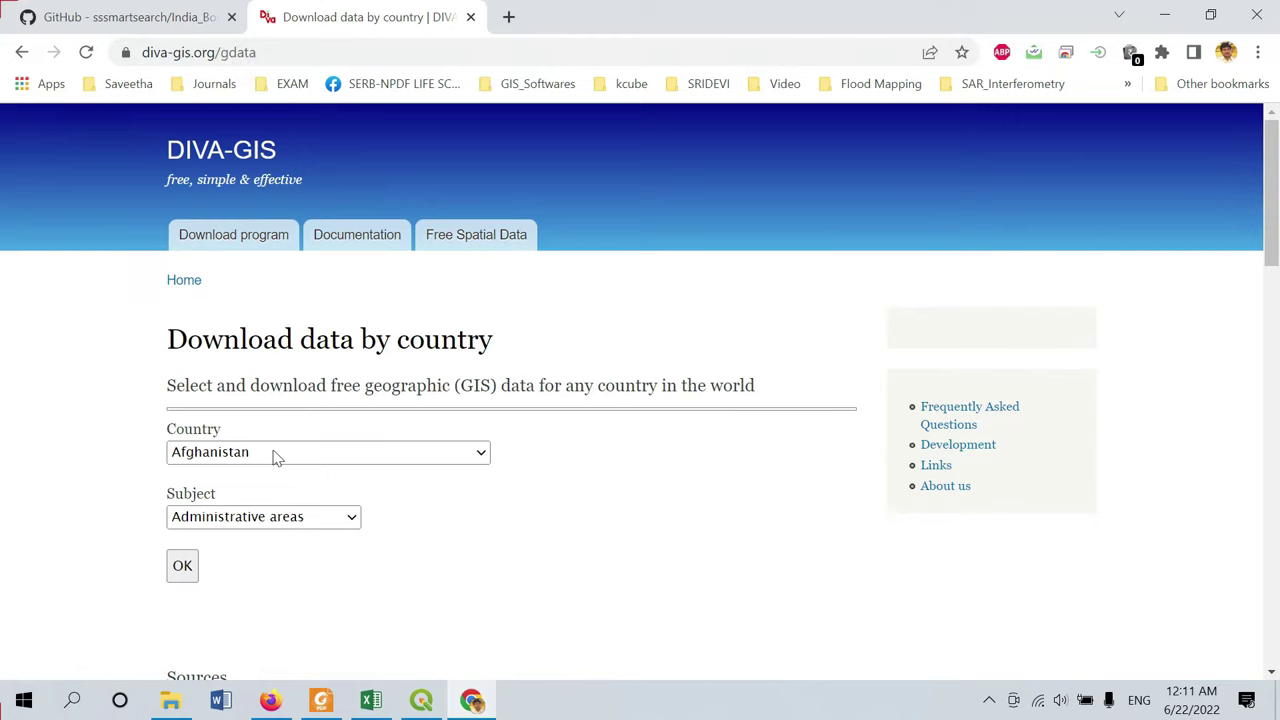
Step: Choose United States as the country and keep Administrative areas as the subject
left_click(326, 451)
scroll(320, 300, "down", 20)
scroll(322, 303, "down", 20)
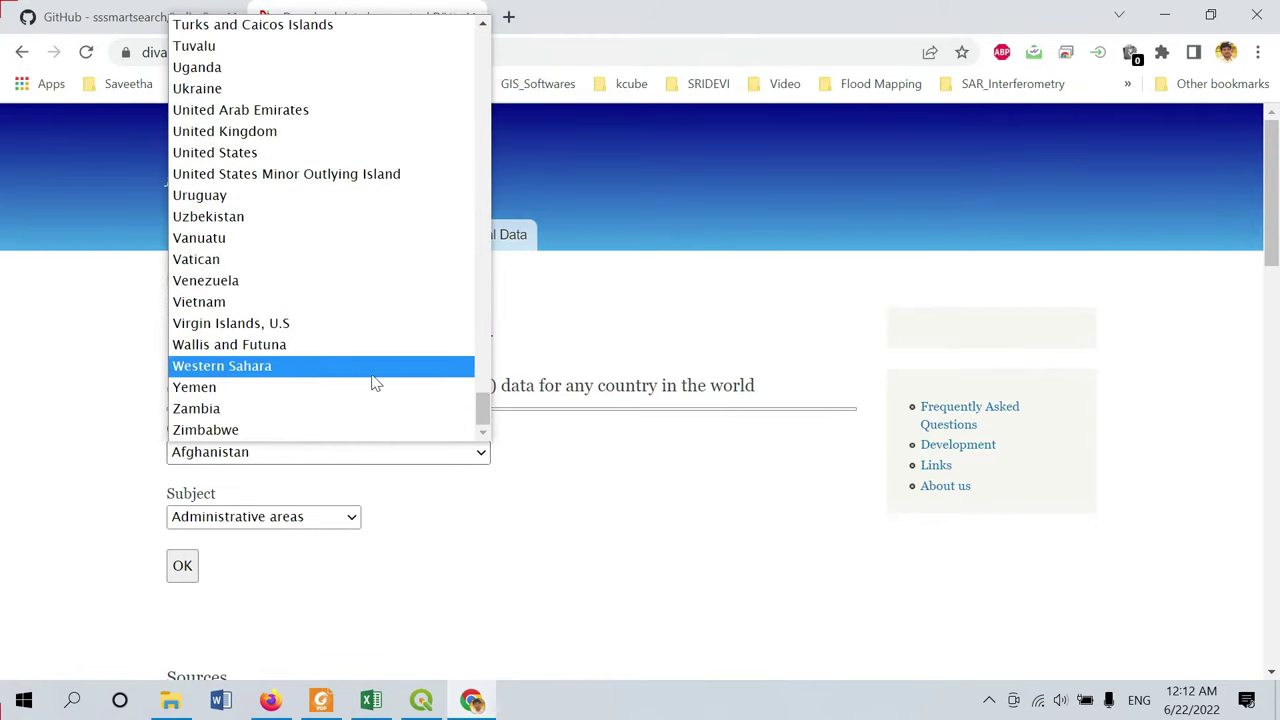
left_click(284, 156)
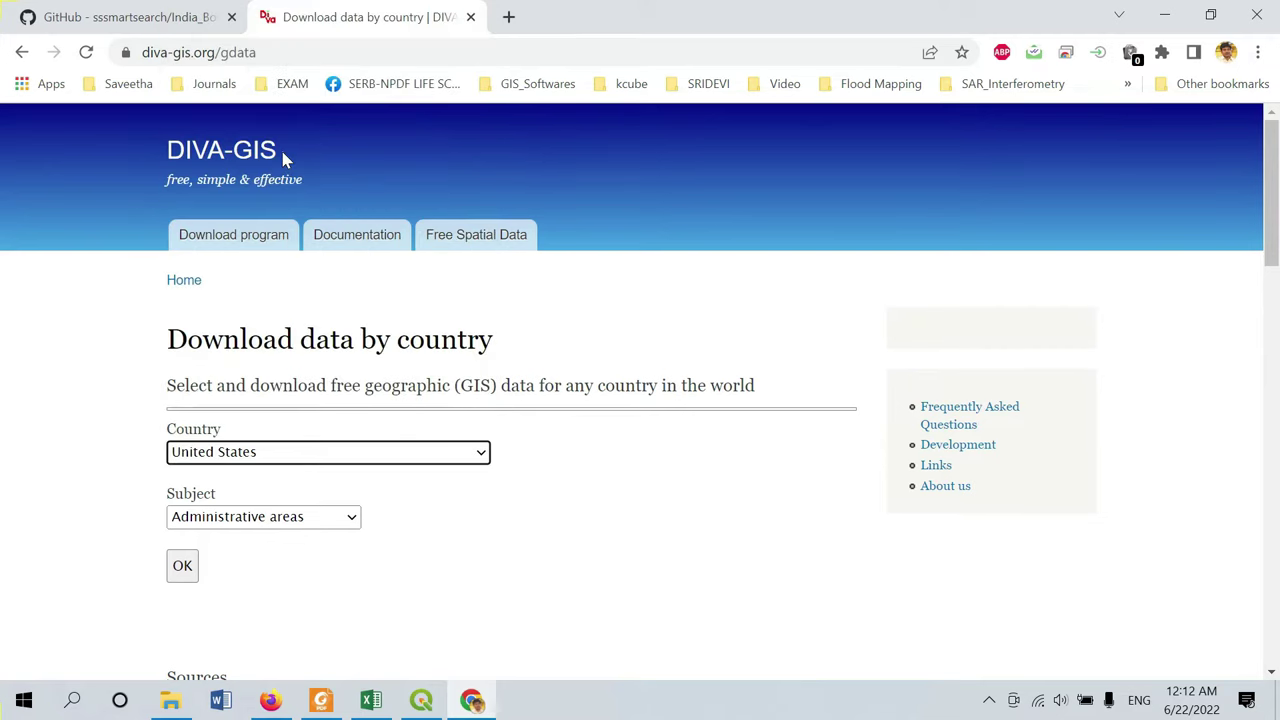
left_click(356, 526)
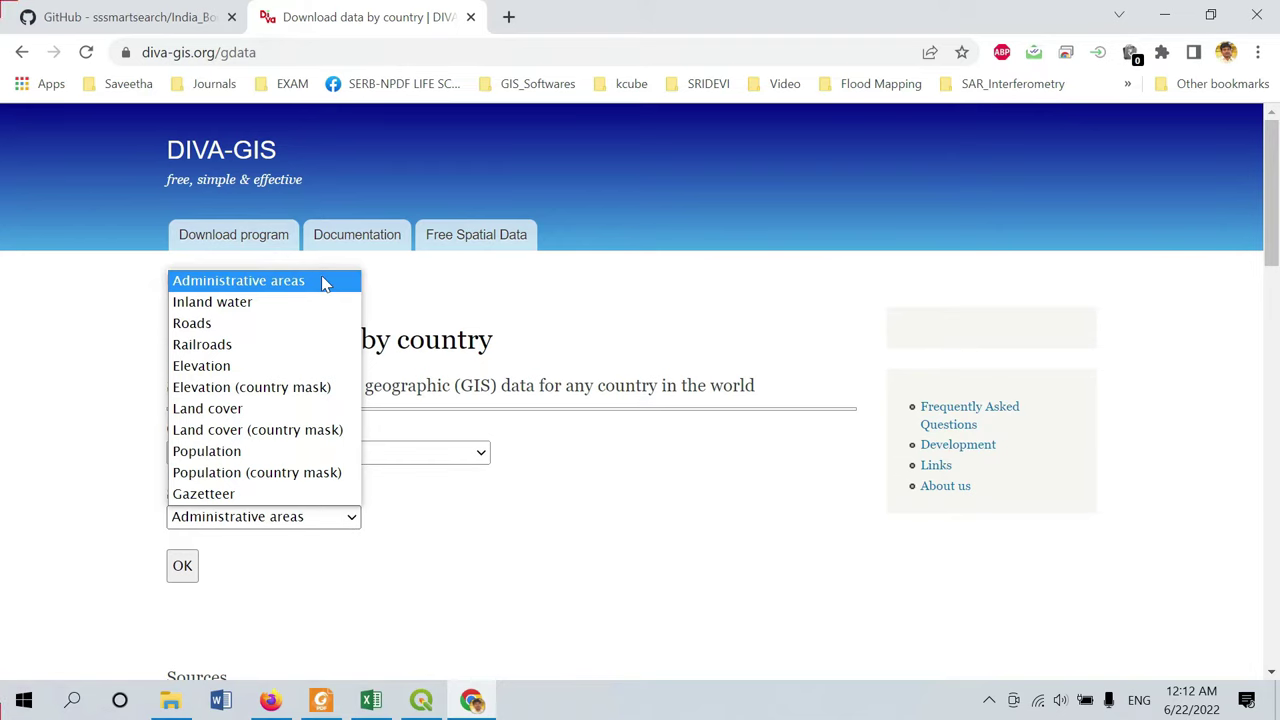
left_click(567, 517)
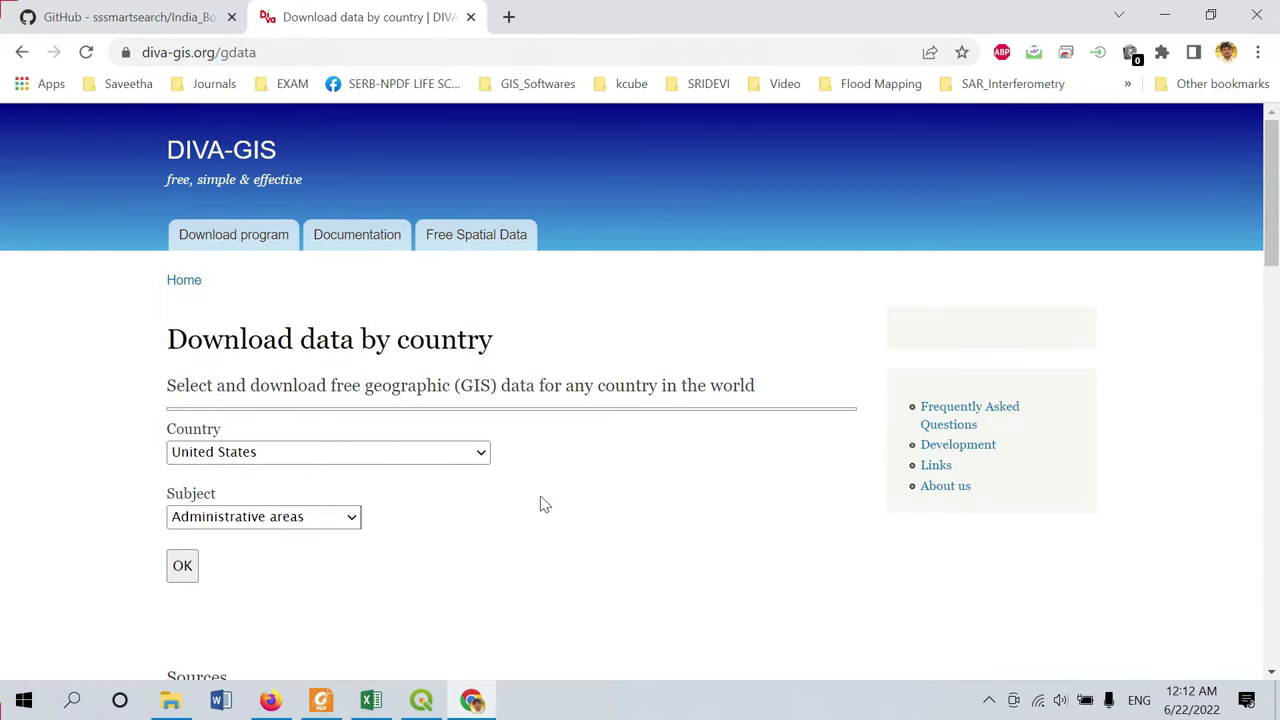
Step: Download the India_Boundary_Updated repository from GitHub as a ZIP archive
left_click(164, 20)
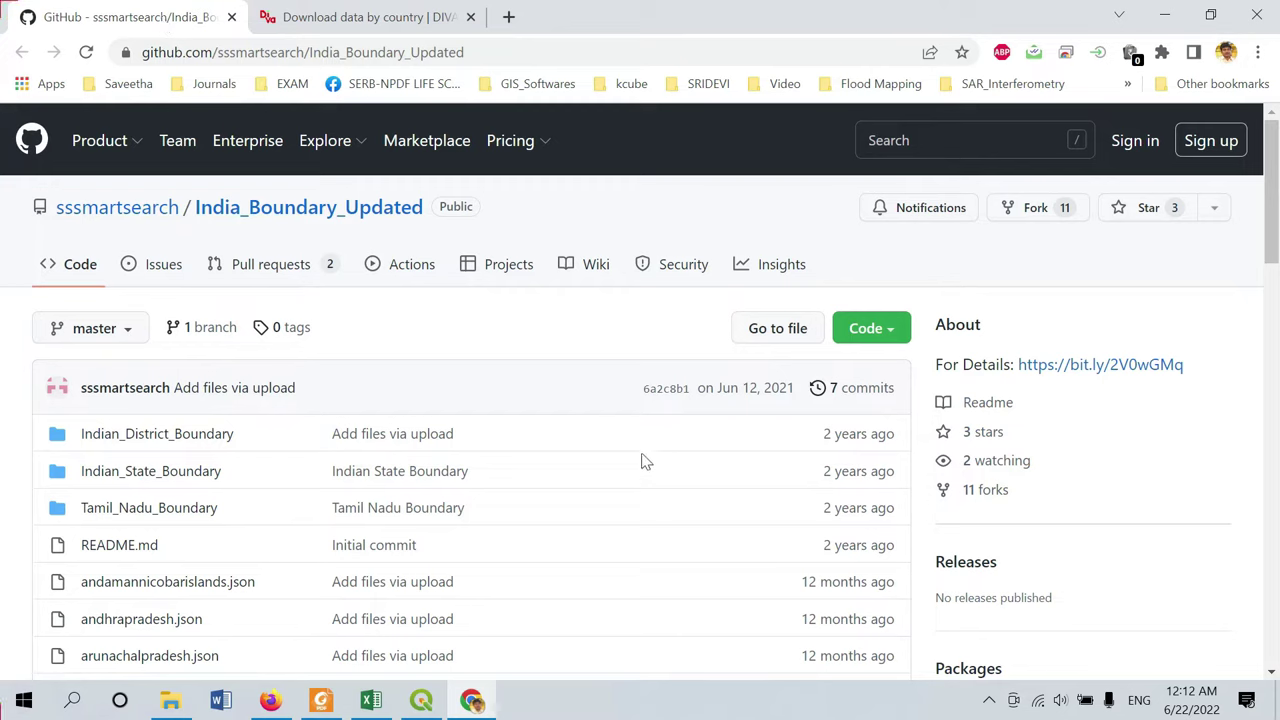
left_click(878, 336)
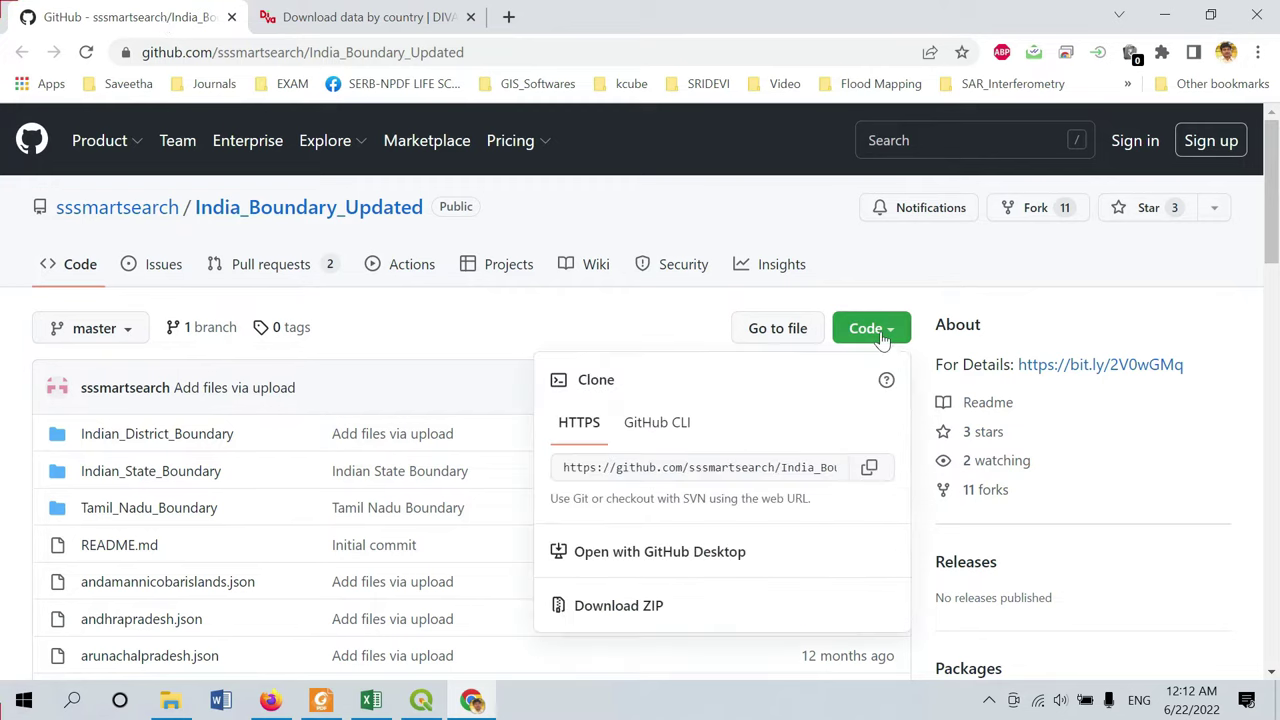
left_click(657, 613)
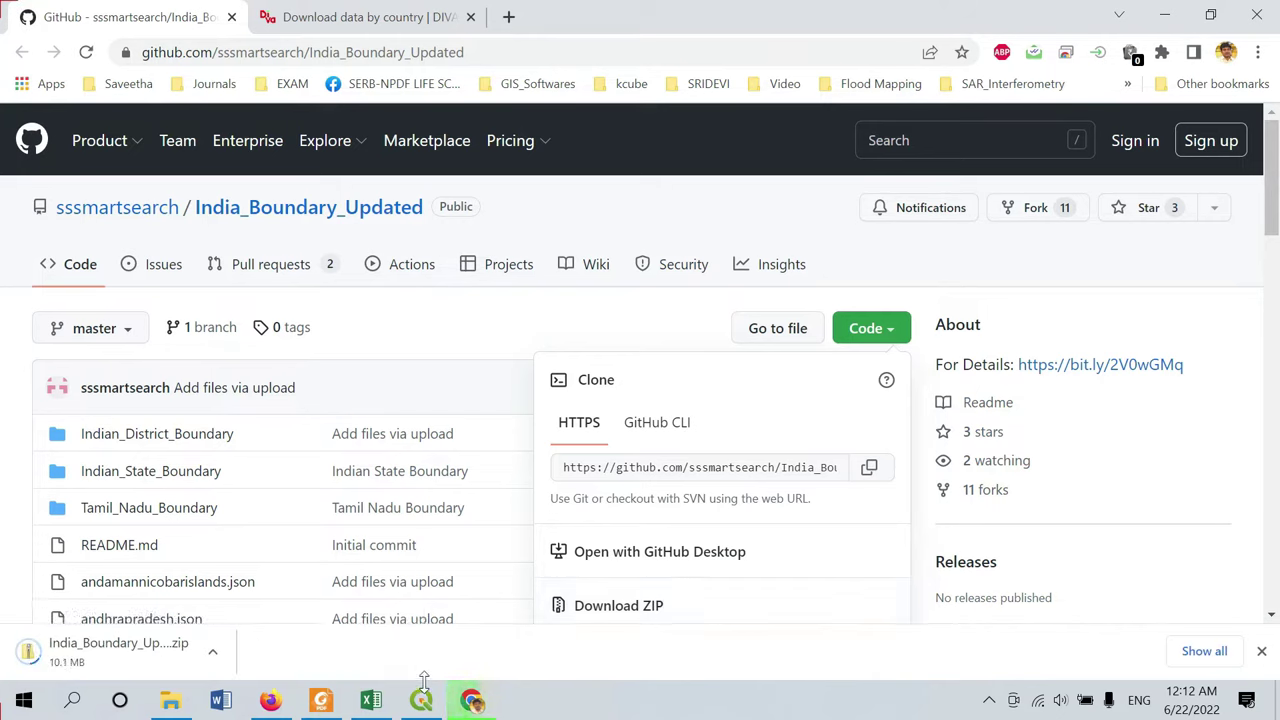
left_click(620, 325)
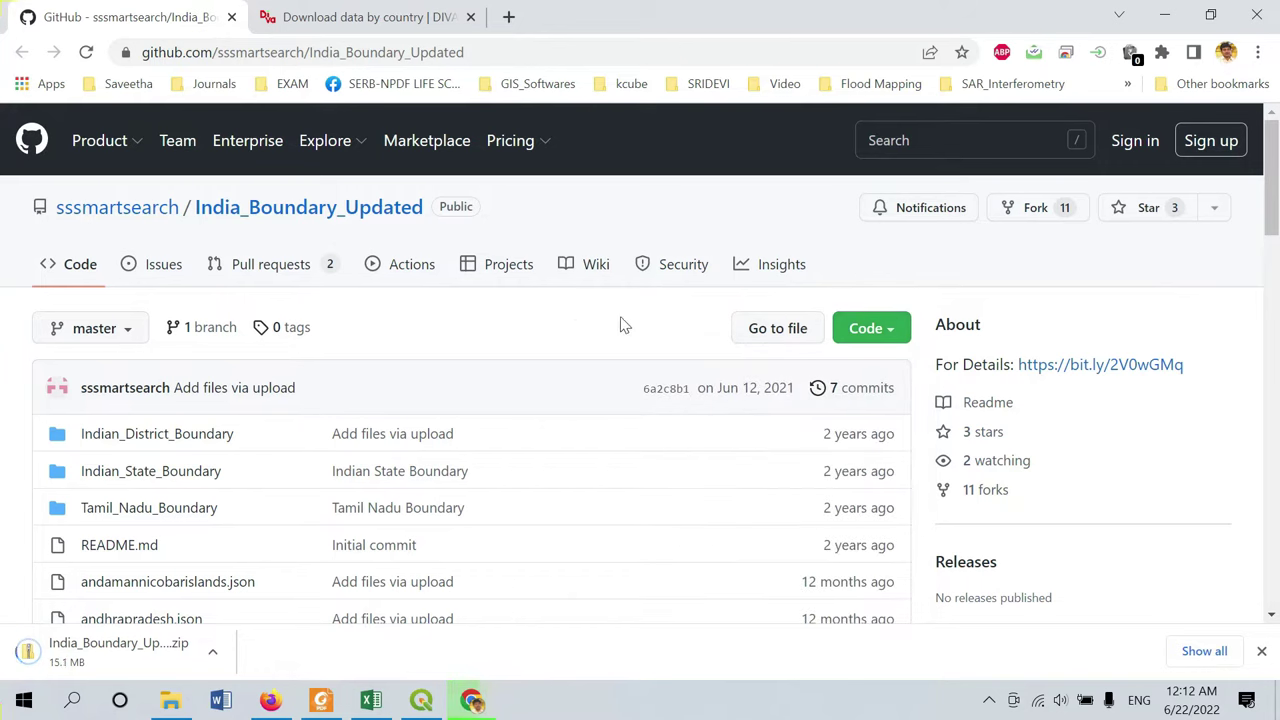
Step: Start the DIVA-GIS USA_adm.zip download for United States administrative areas, then cancel it
left_click(344, 16)
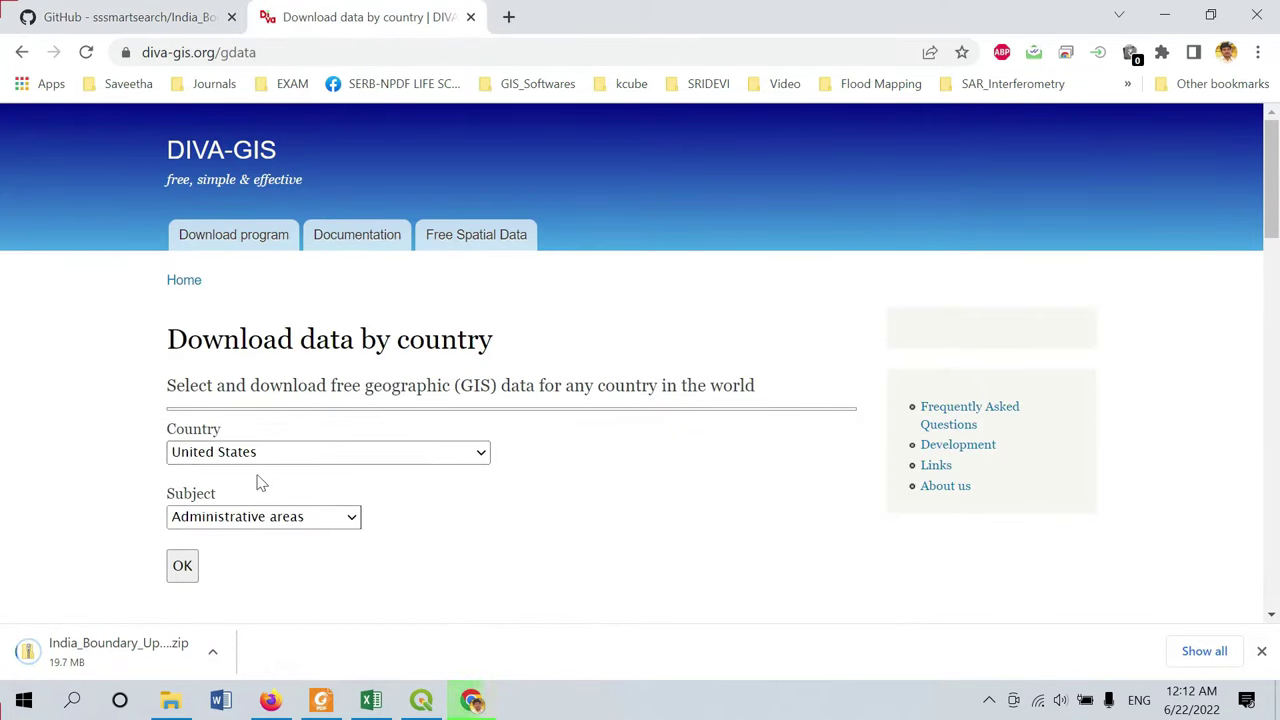
left_click(182, 566)
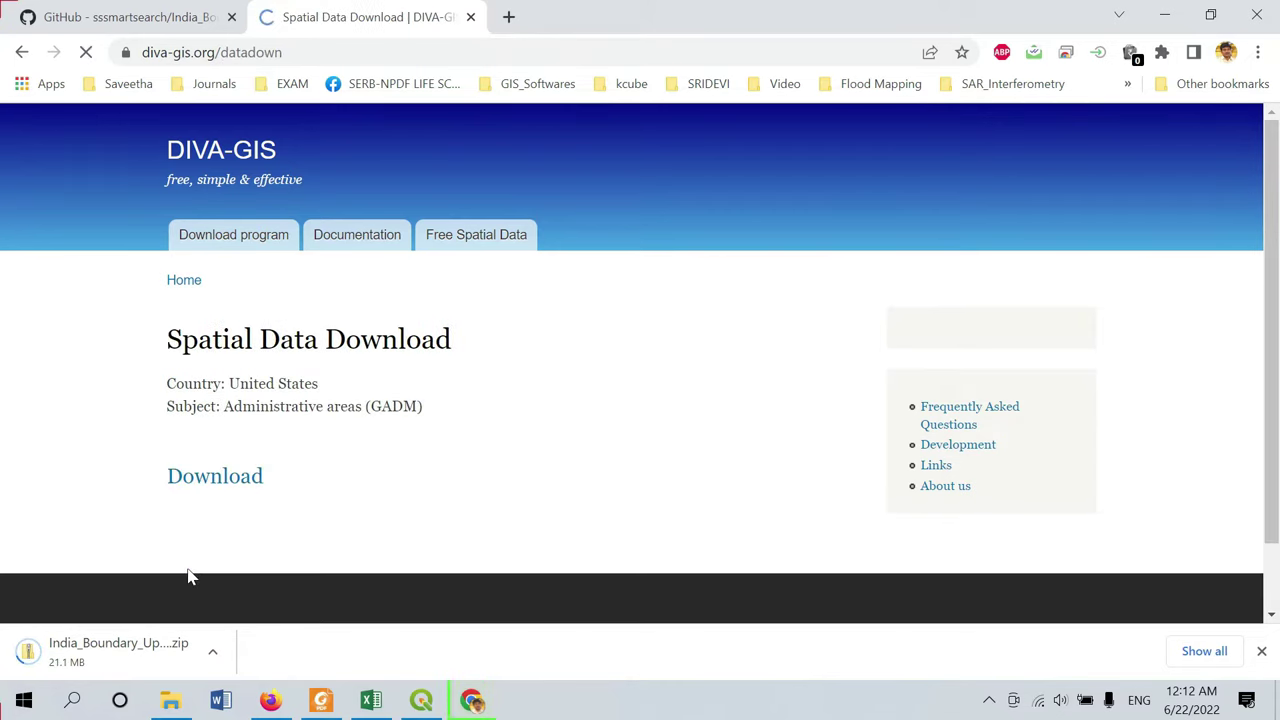
left_click(244, 492)
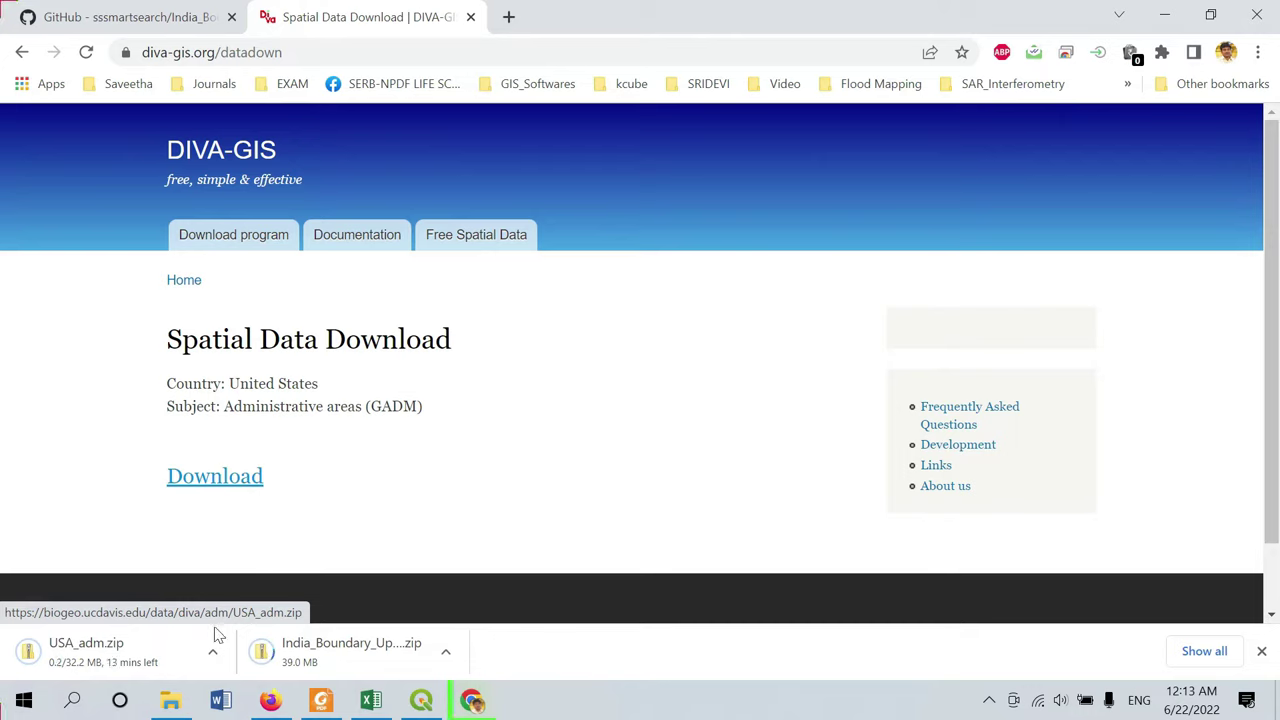
left_click(212, 651)
left_click(240, 618)
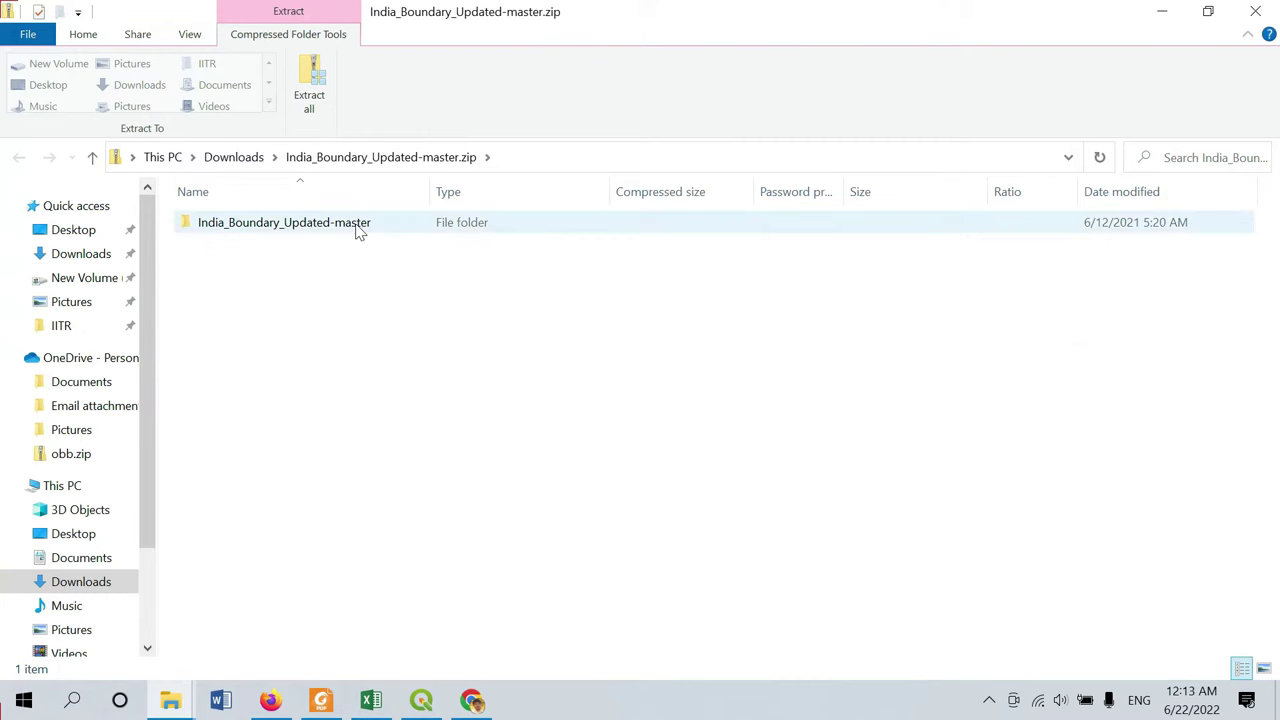
Step: Paste the India_Boundary_Updated-master zip onto the desktop
left_click(233, 160)
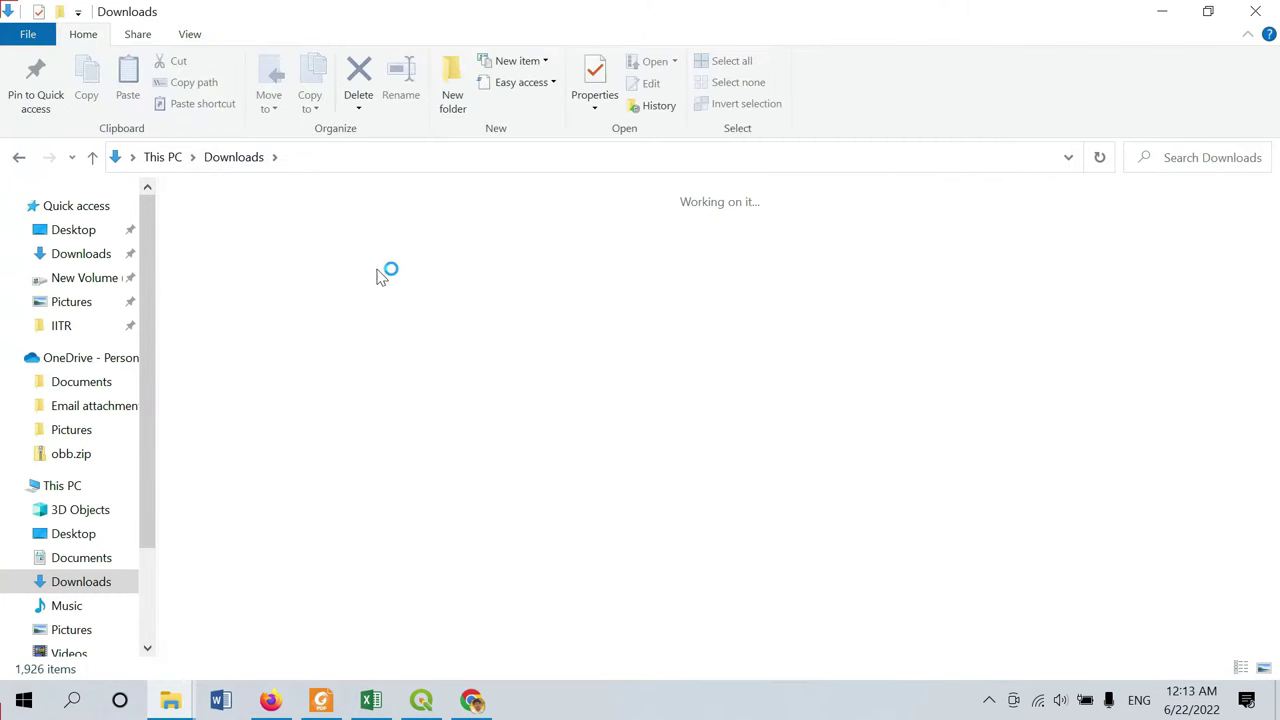
left_click(67, 236)
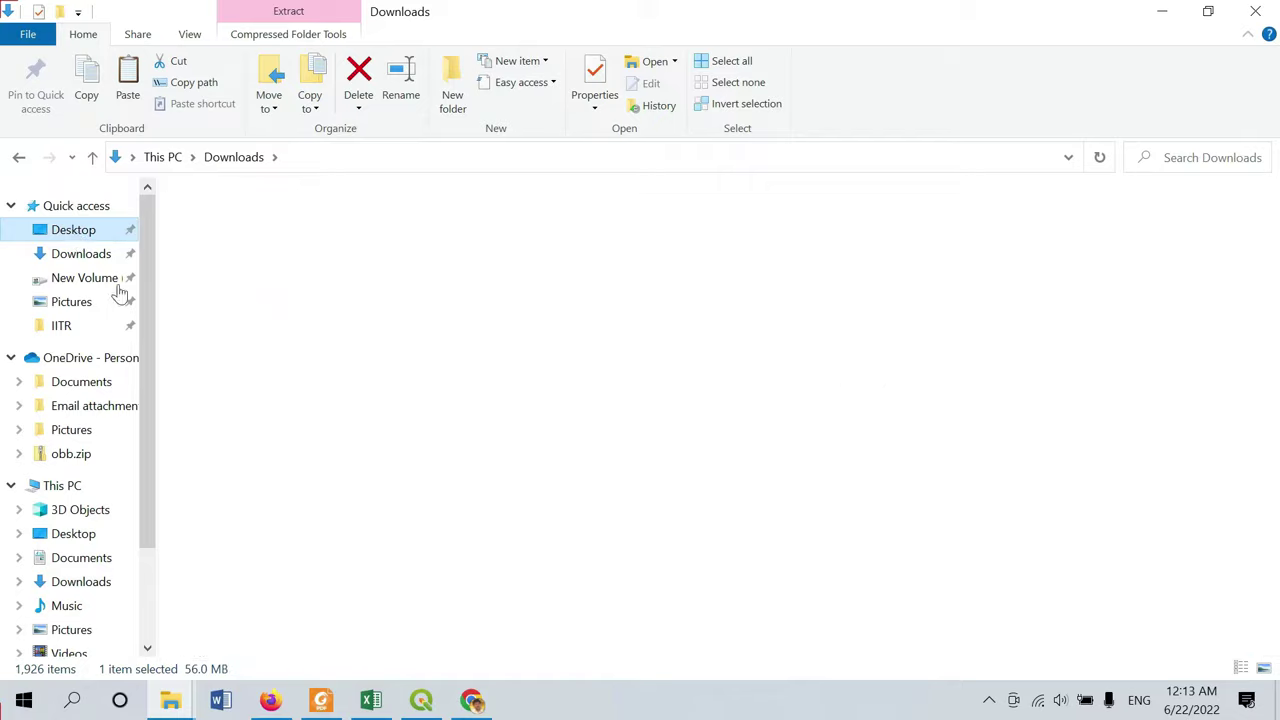
left_click(1256, 11)
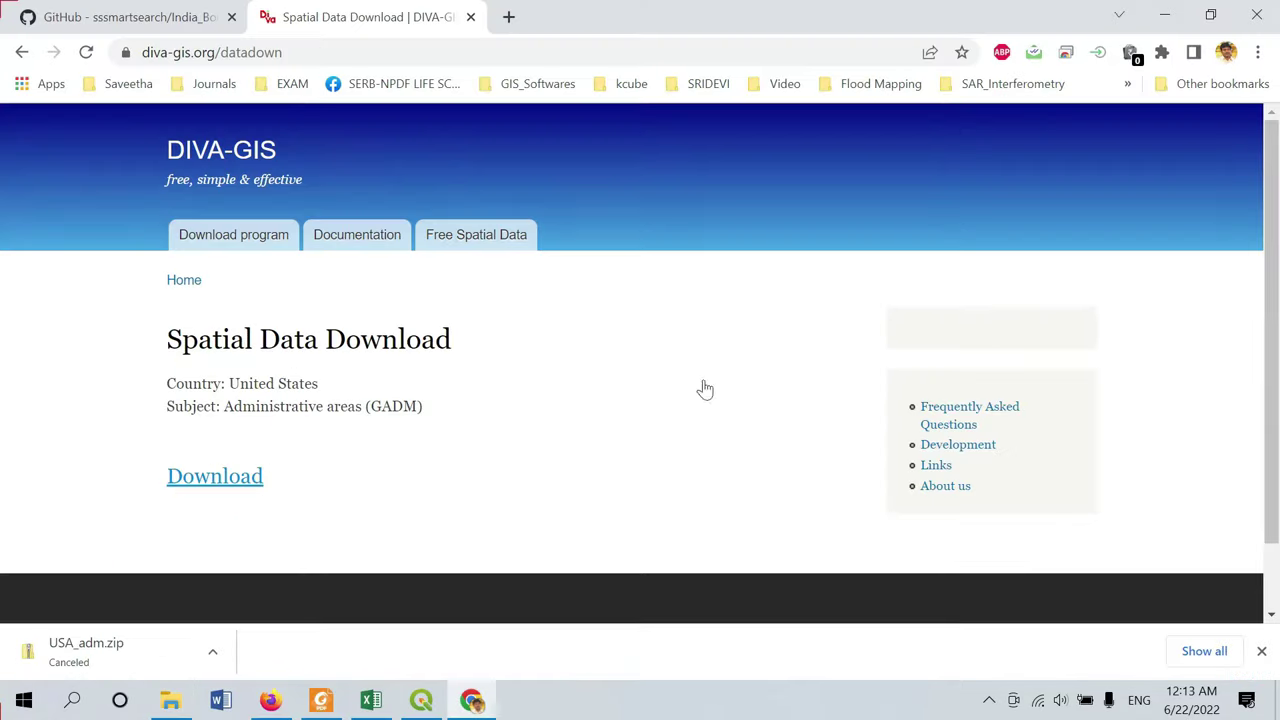
left_click(1162, 11)
left_click(1162, 11)
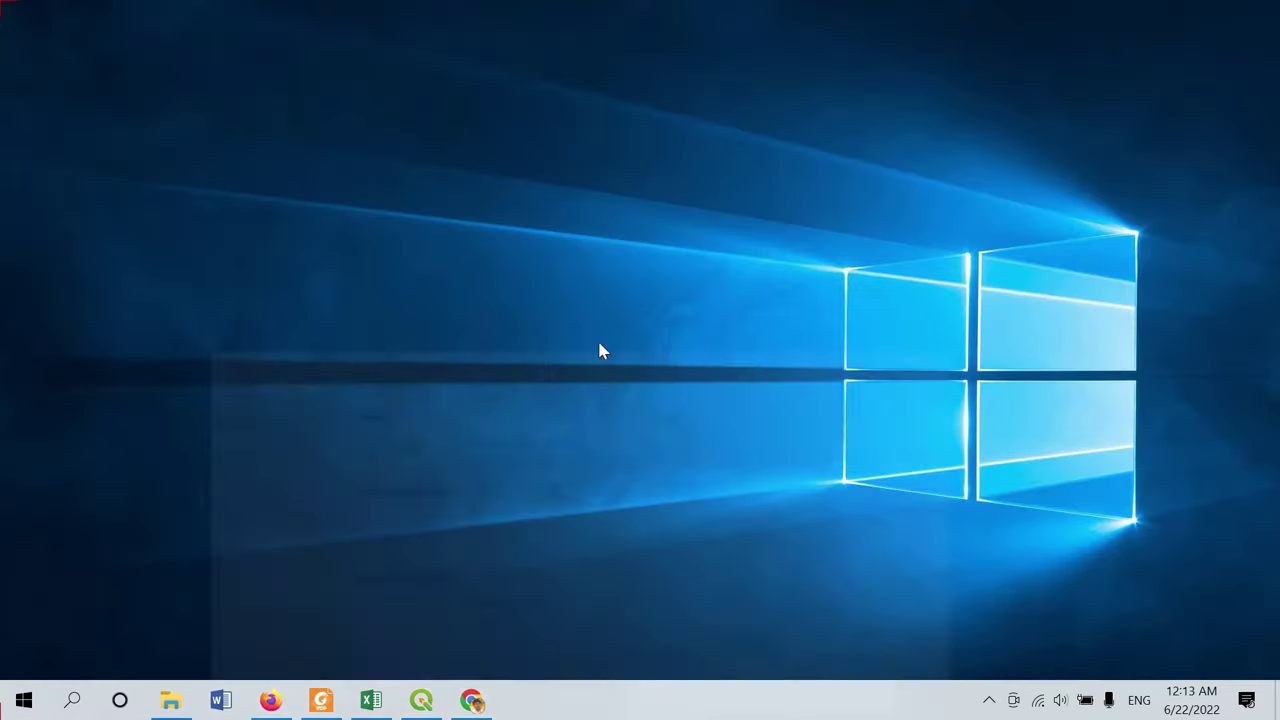
right_click(540, 328)
left_click(648, 412)
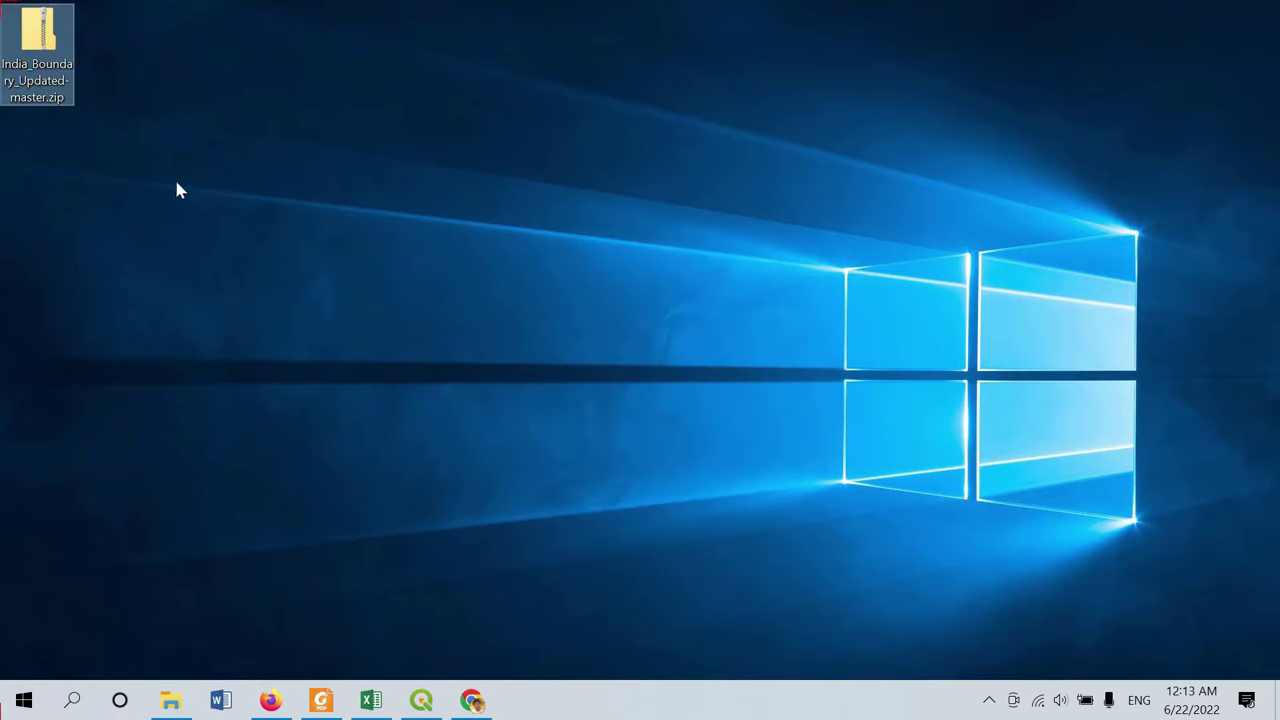
right_click(60, 56)
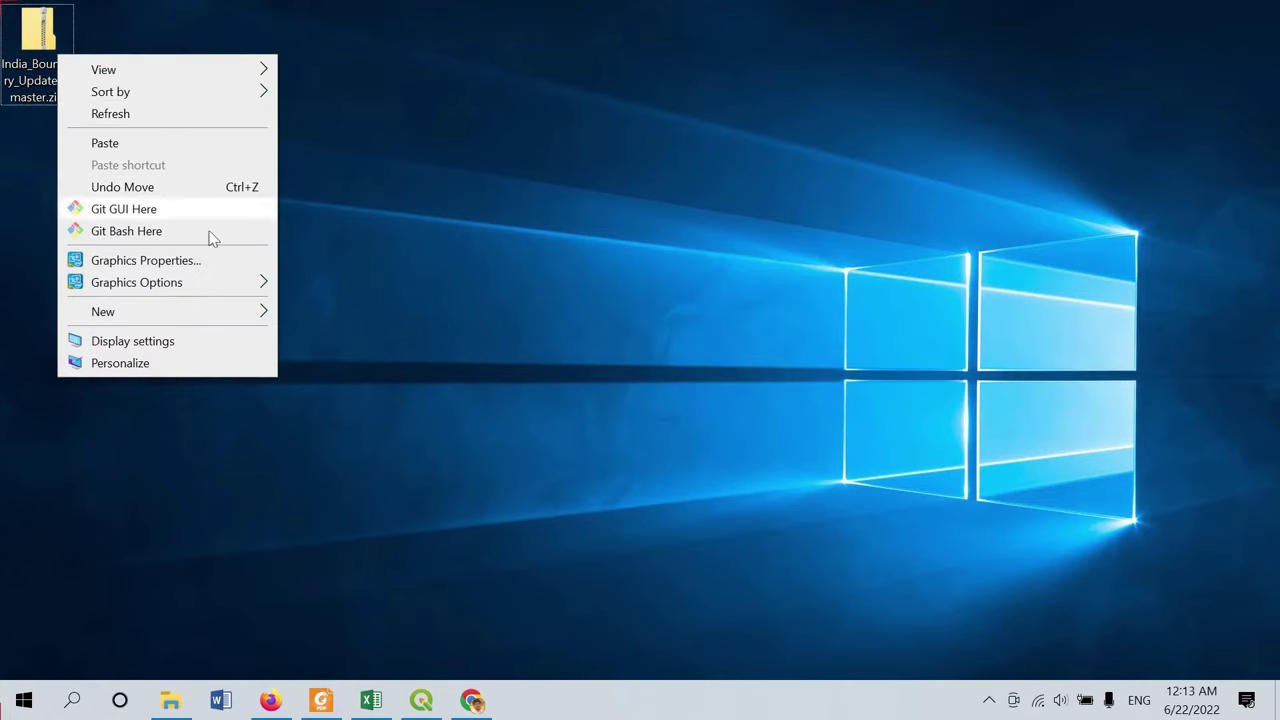
left_click(595, 380)
Step: Extract the zip into an India_Boundary_Updated-master folder on the Desktop
double_click(63, 74)
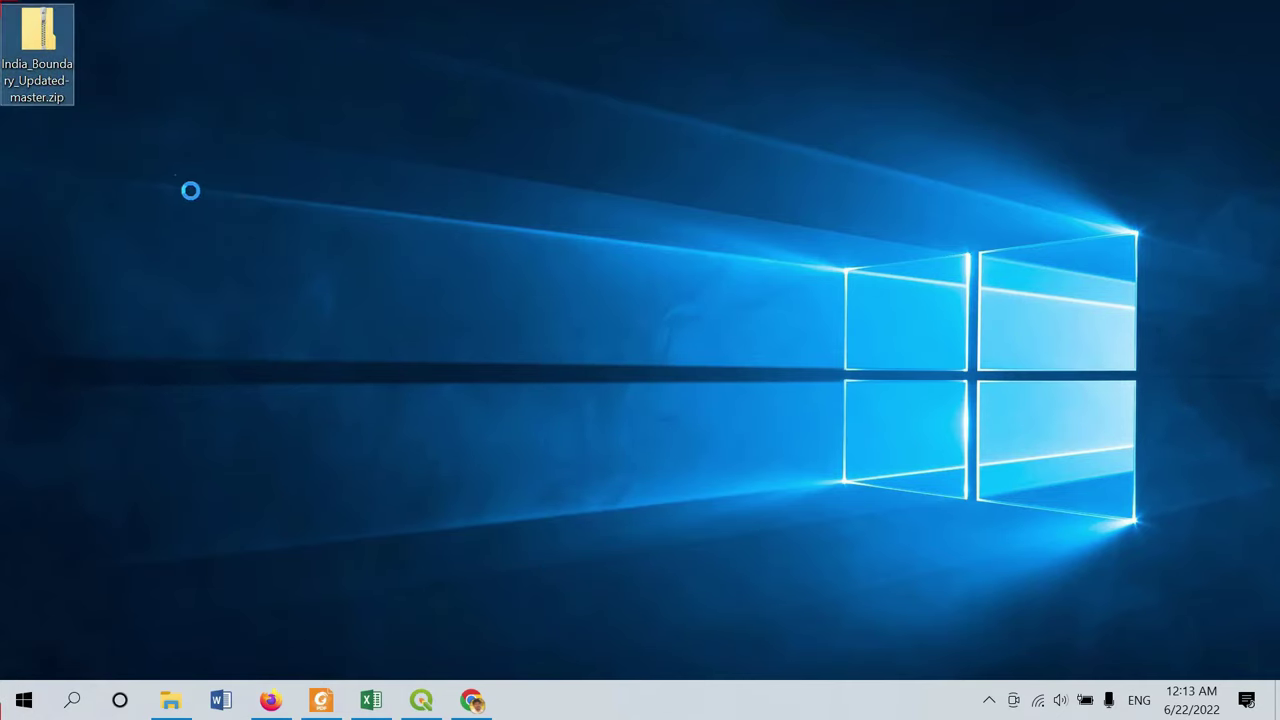
right_click(63, 68)
left_click(228, 138)
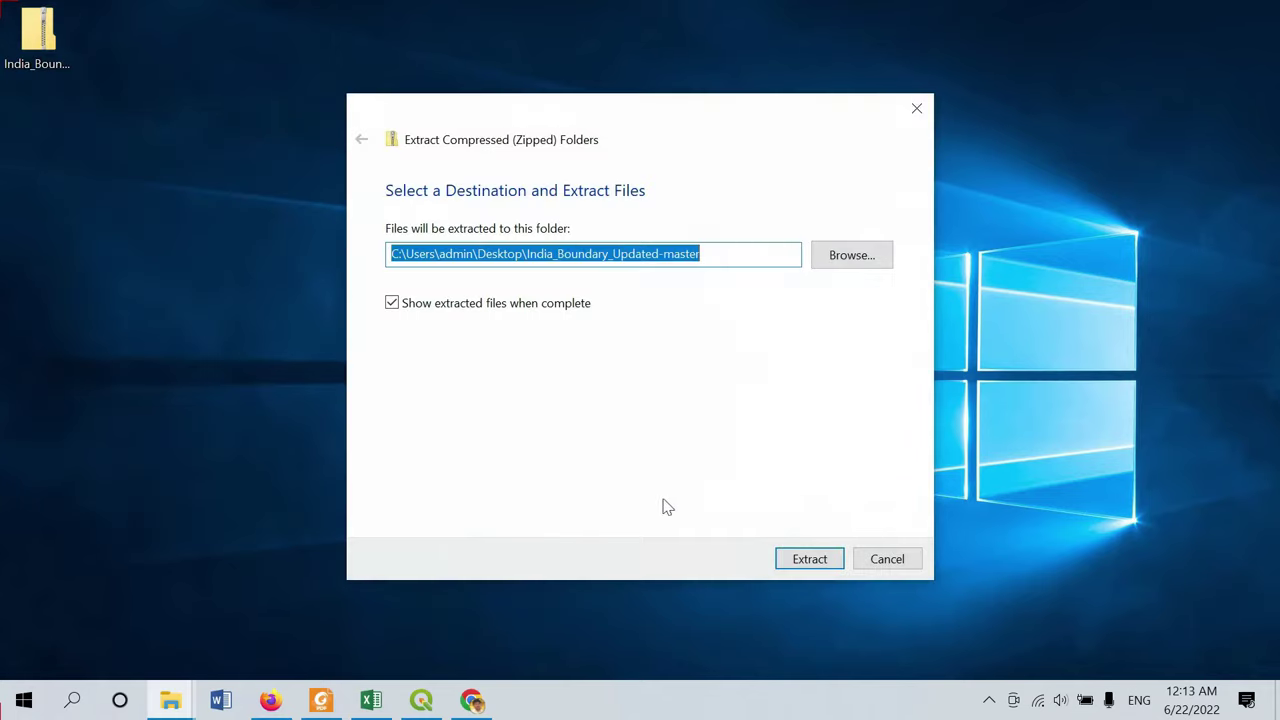
left_click(812, 562)
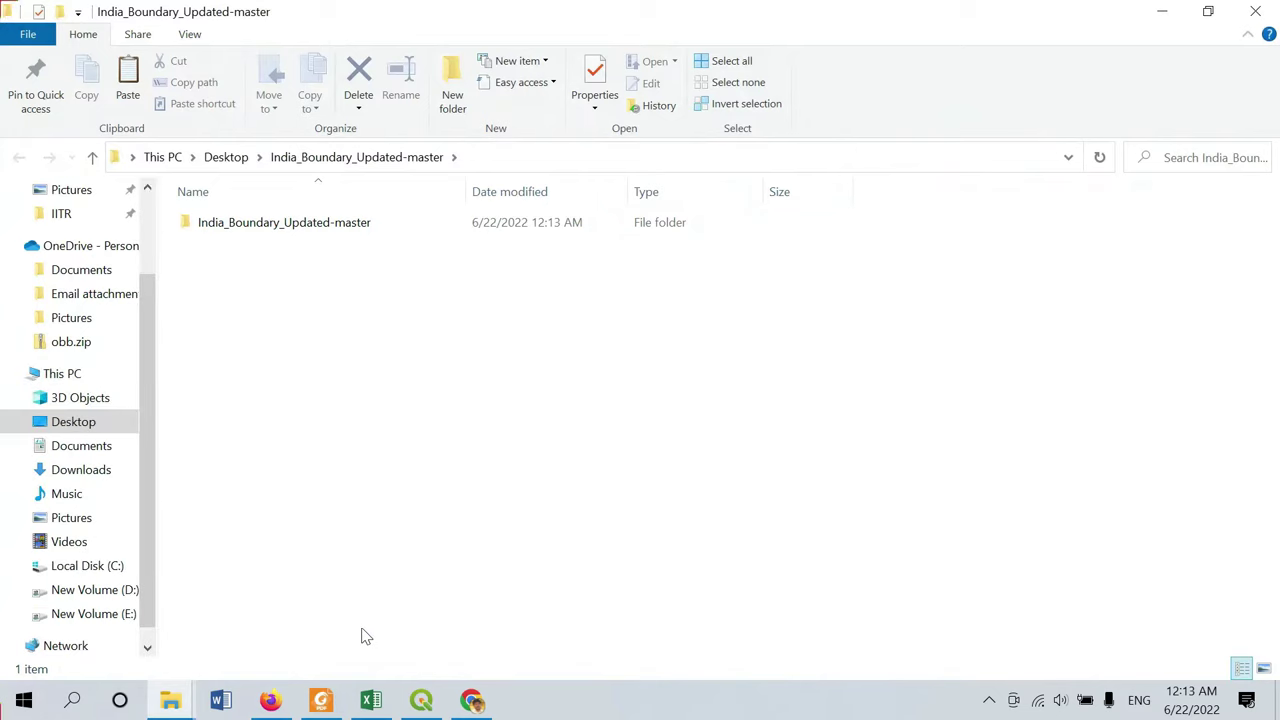
left_click(1255, 11)
Step: Open the extracted India_Boundary_Updated-master folders down to Indian_State_Boundary
double_click(37, 50)
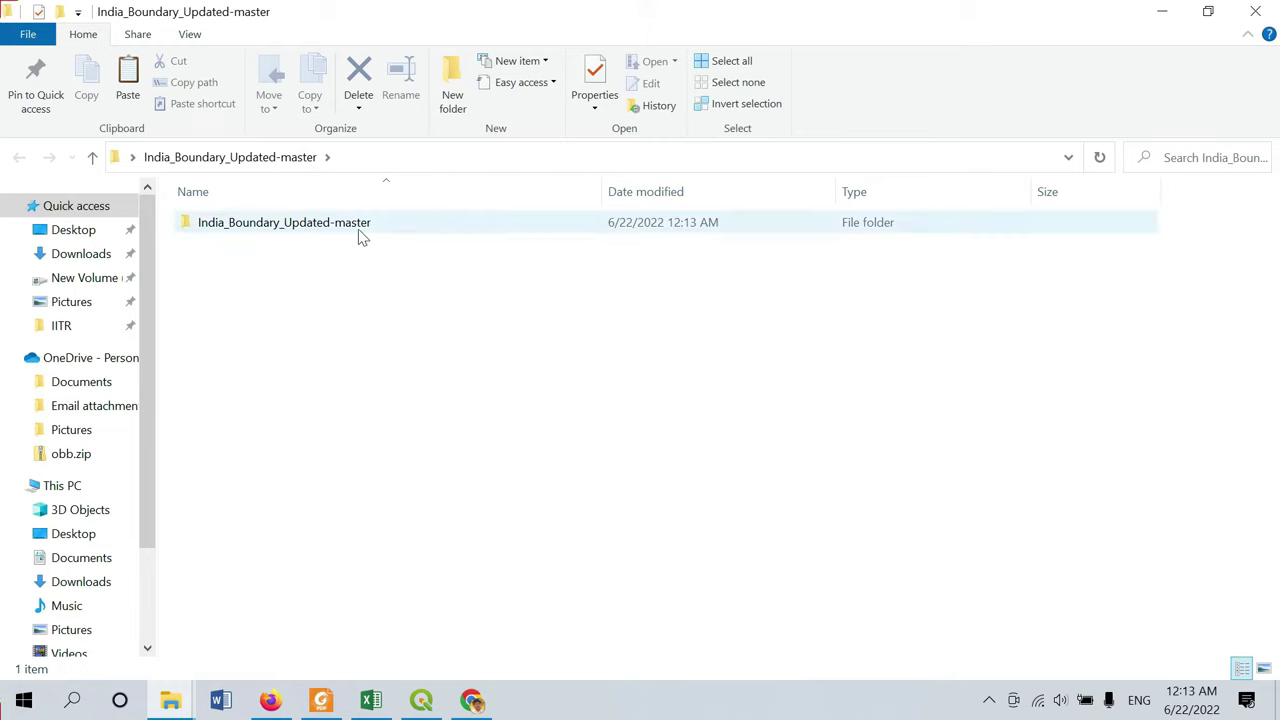
double_click(360, 229)
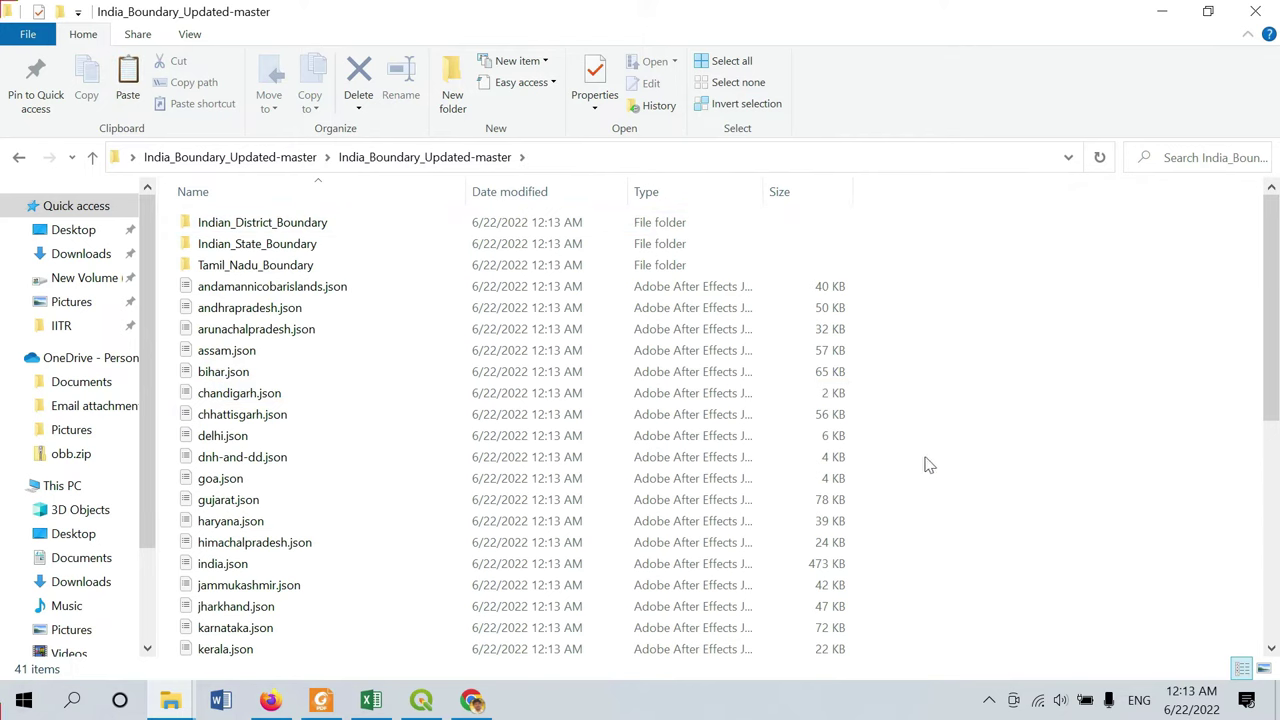
scroll(737, 457, "down", 7)
scroll(700, 505, "up", 7)
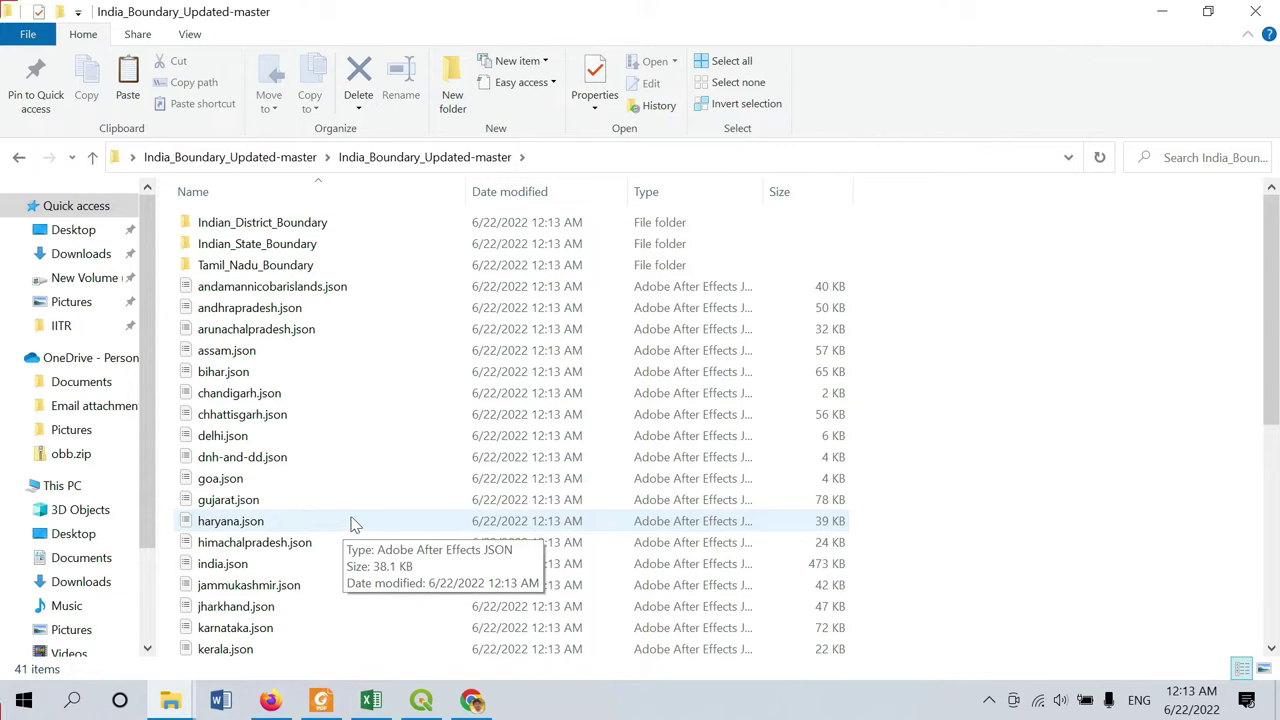
double_click(314, 243)
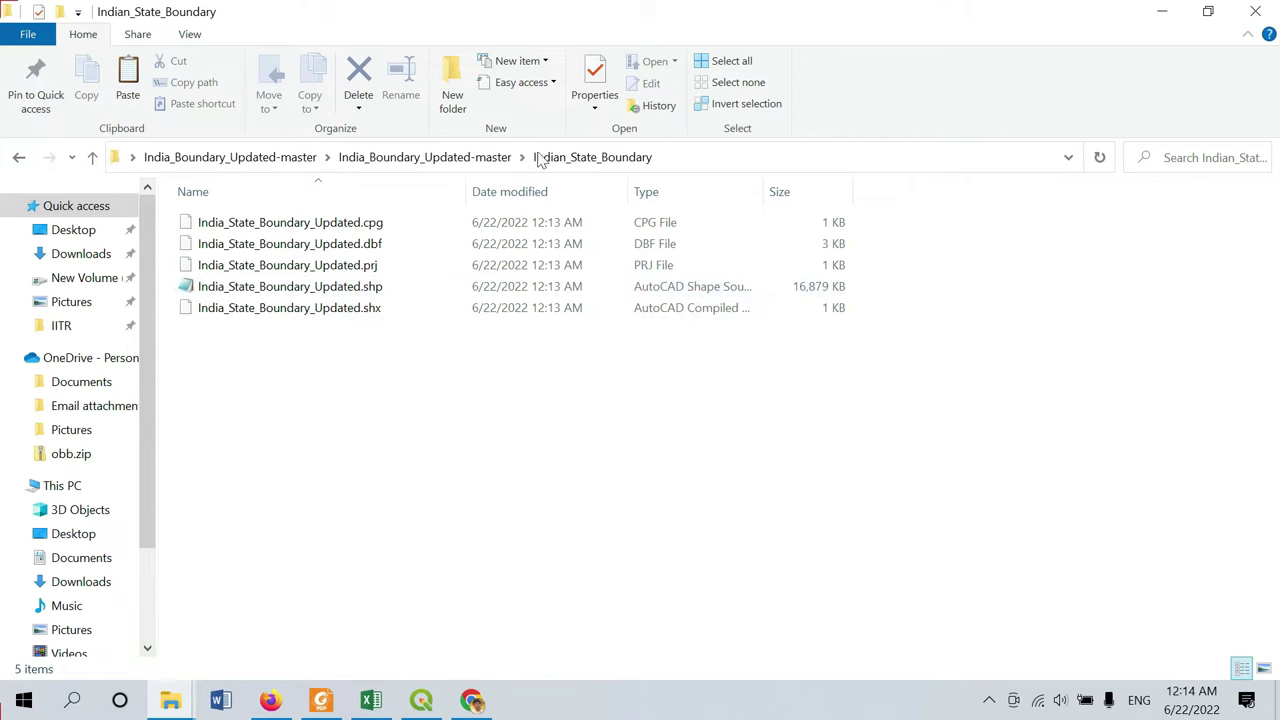
Step: Check the Indian_District_Boundary folder, then return to the Indian_State_Boundary folder
left_click(467, 158)
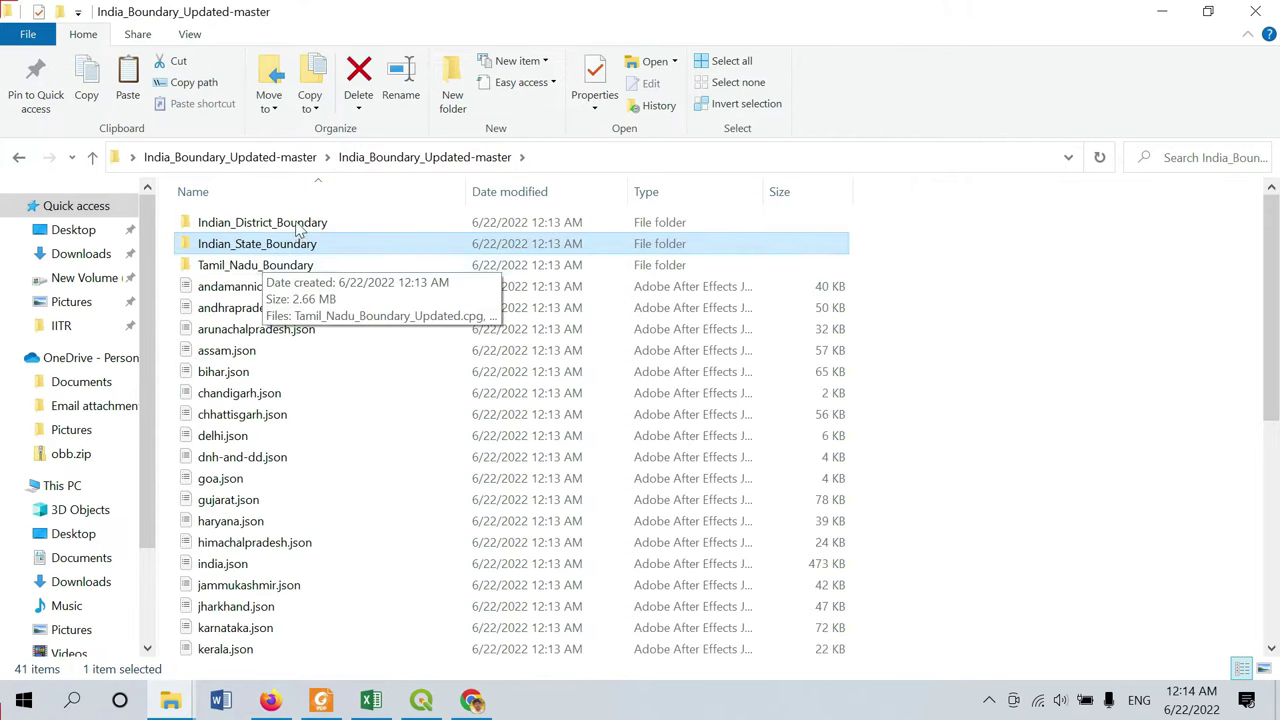
double_click(297, 222)
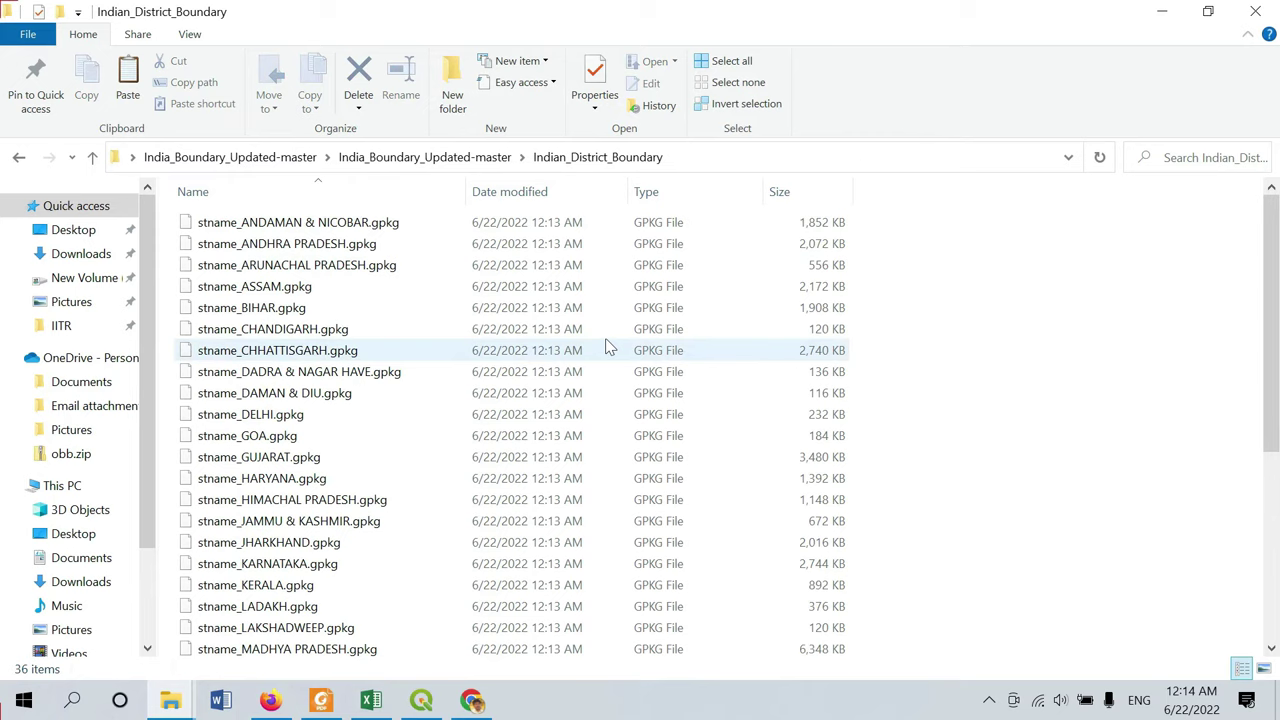
scroll(603, 350, "down", 5)
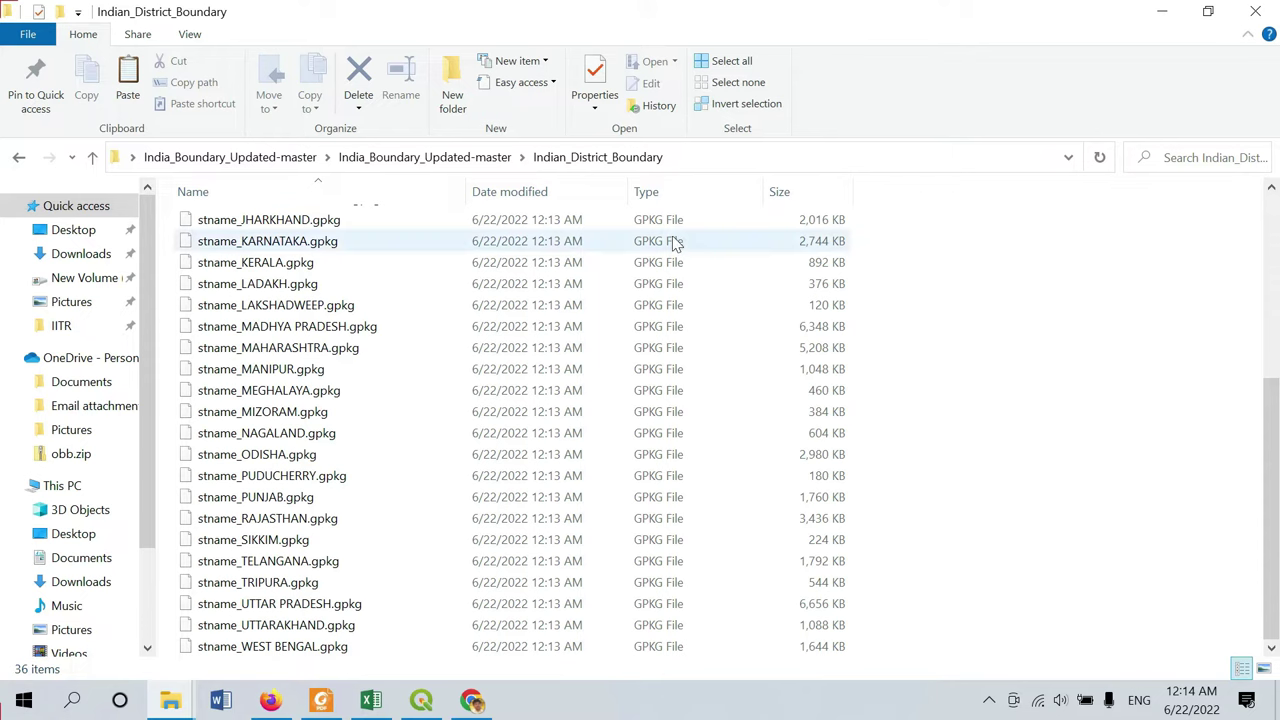
left_click(453, 159)
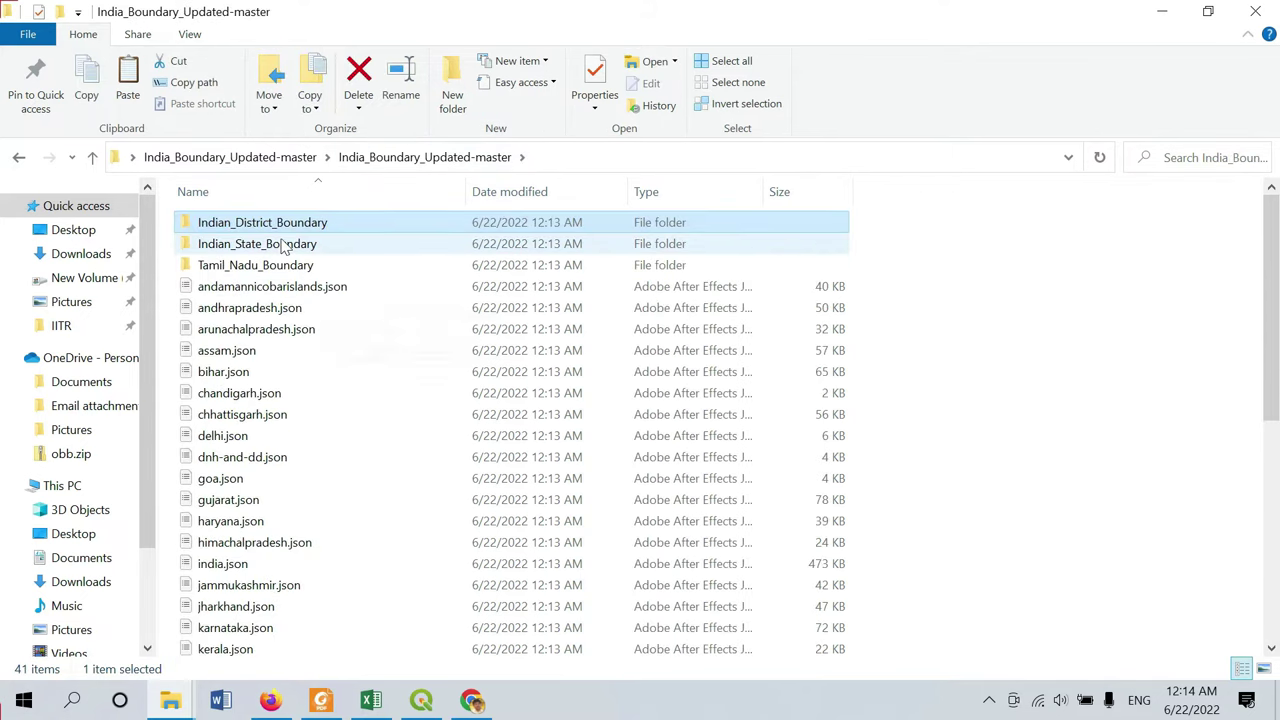
double_click(284, 247)
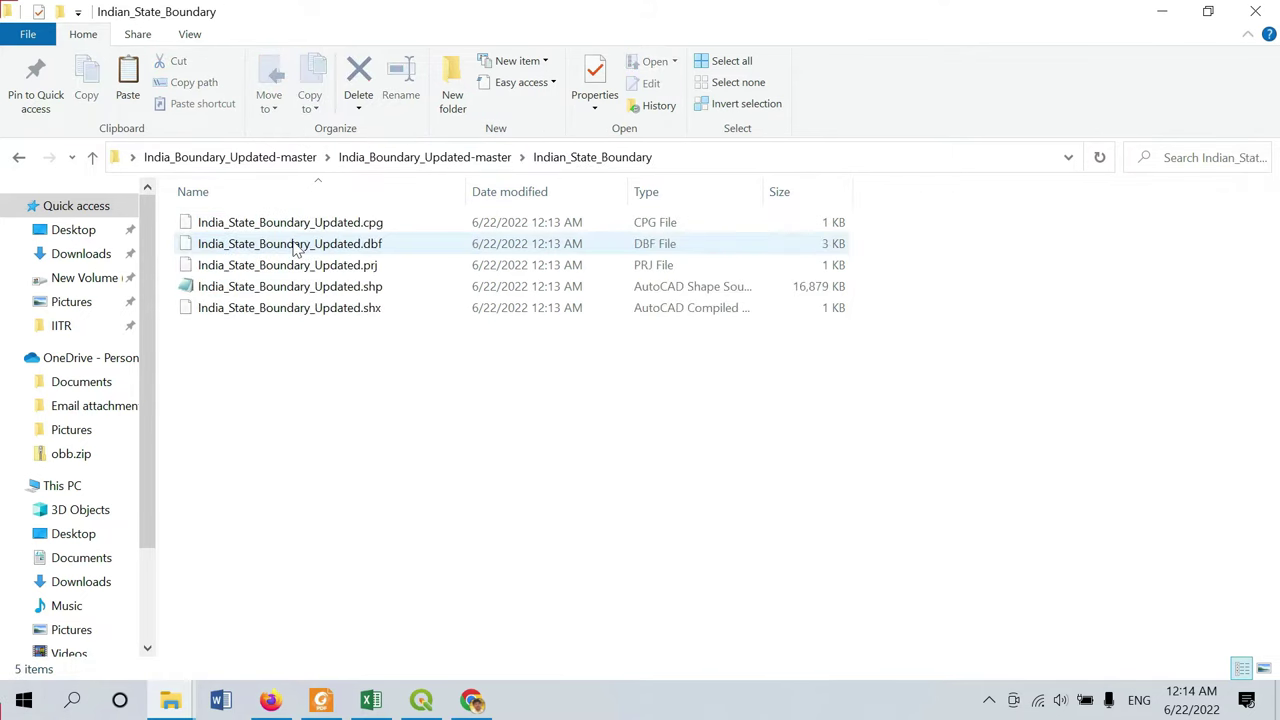
Step: Add India_State_Boundary_Updated.shp to the QGIS map canvas, then minimise QGIS
left_click_drag(366, 291, 191, 420)
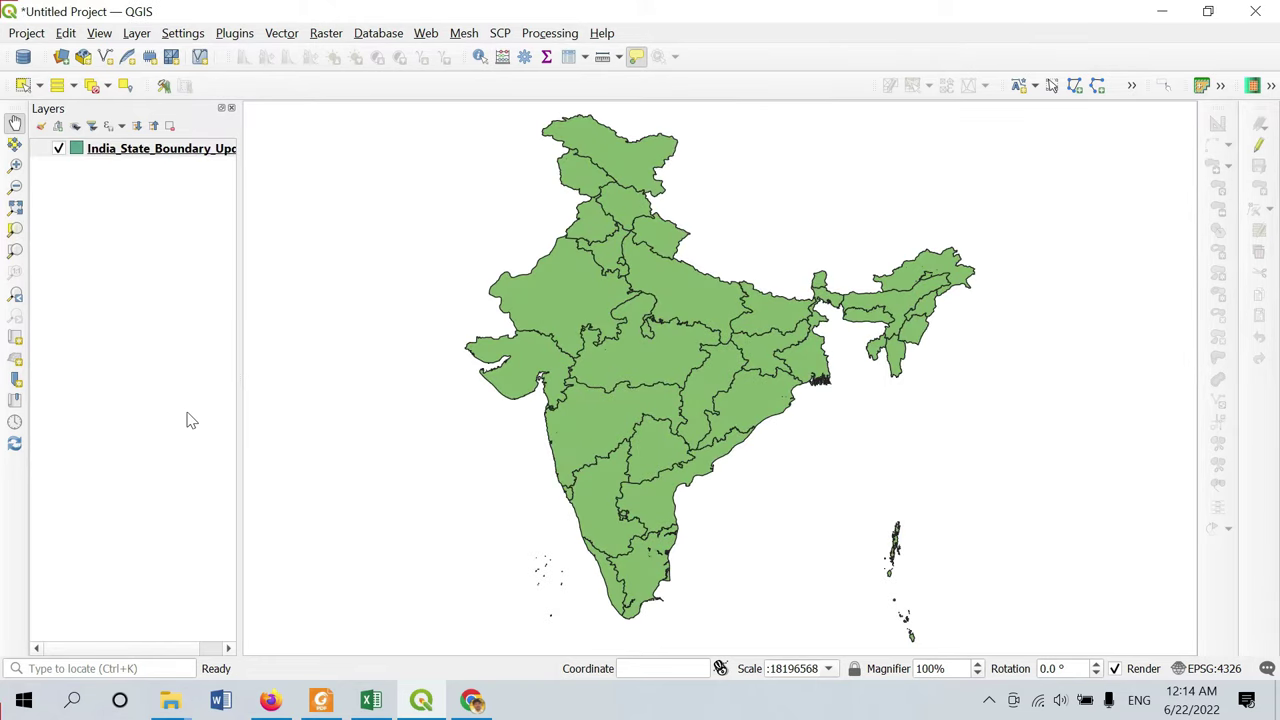
left_click(424, 702)
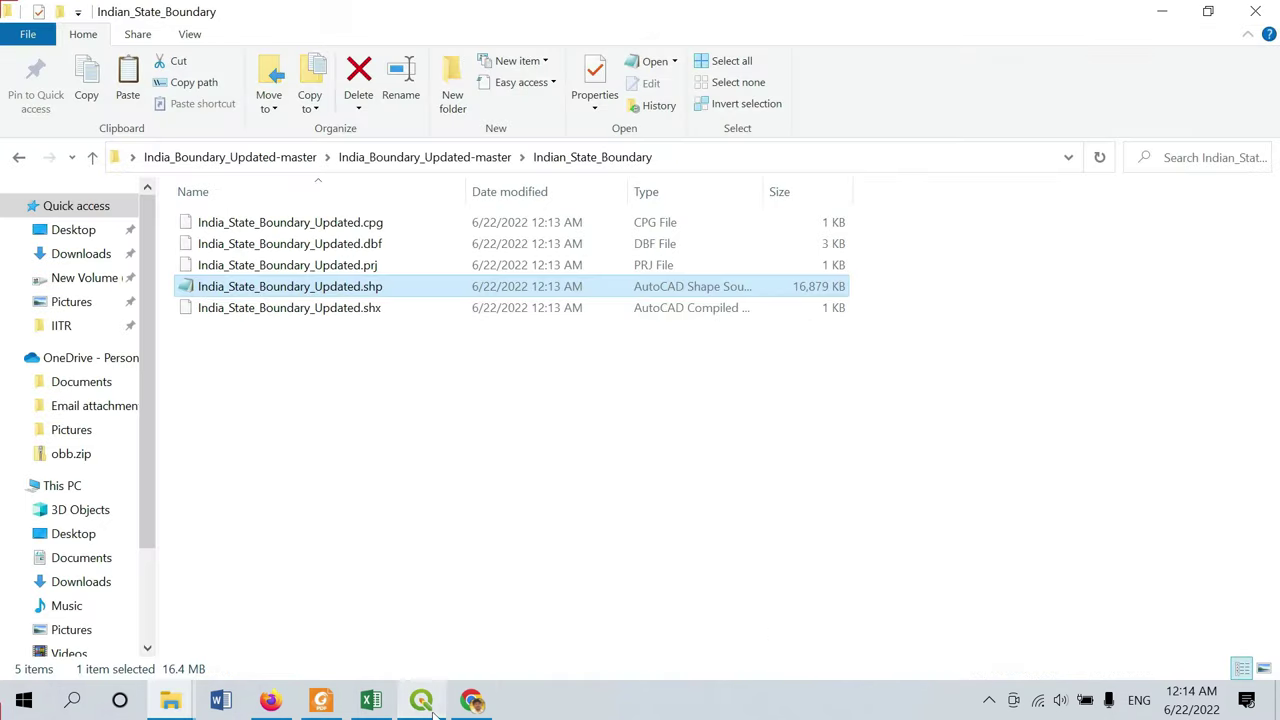
Step: Open Indian_District_Boundary and drag stname_KARNATAKA.gpkg over to QGIS
left_click(471, 159)
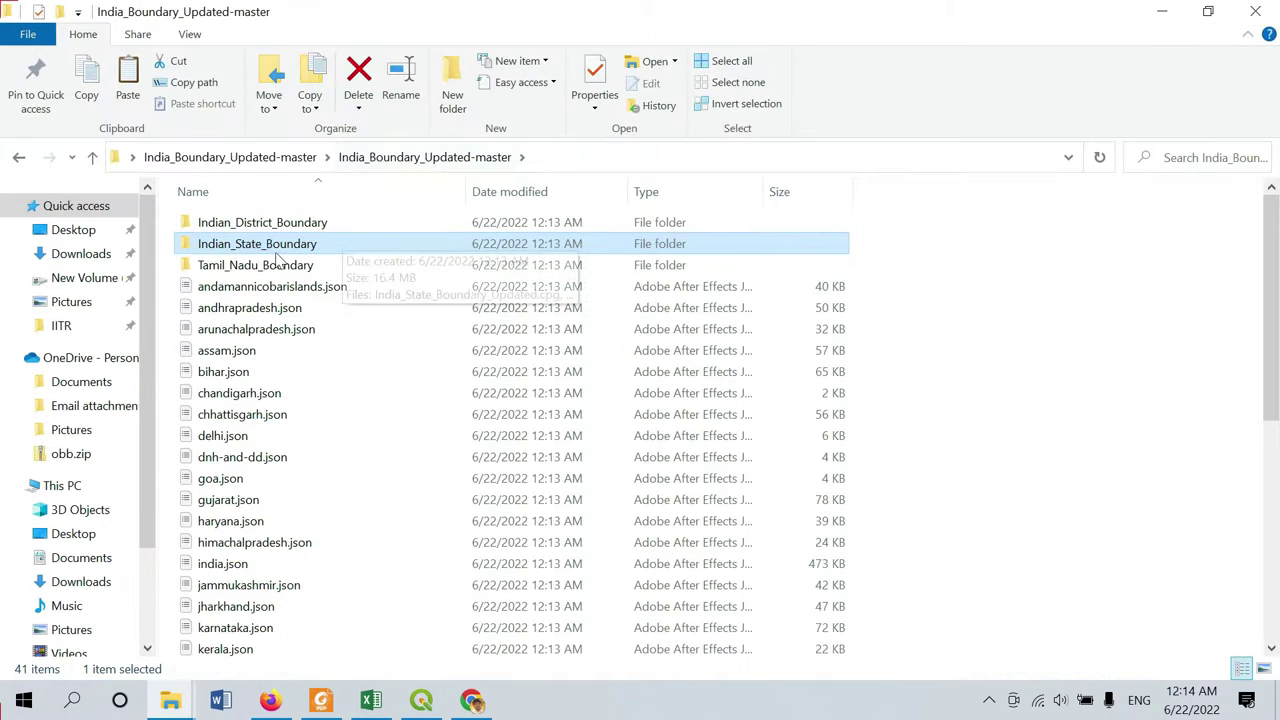
double_click(280, 224)
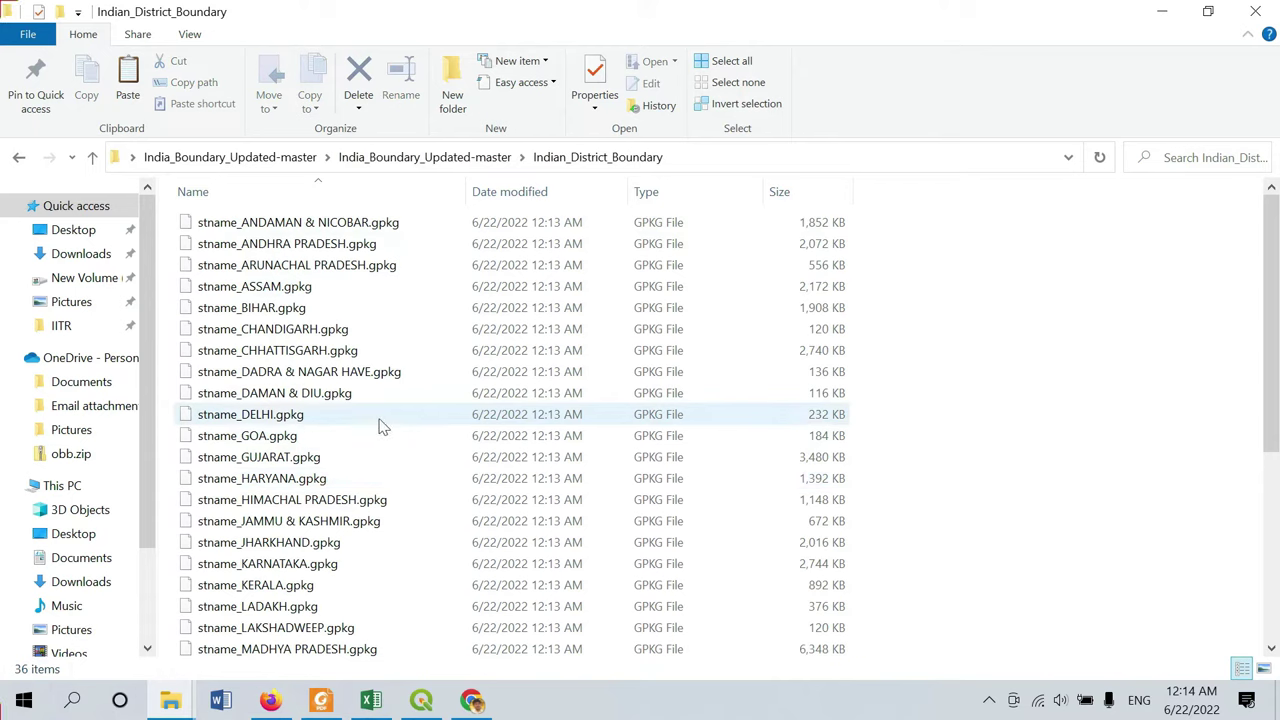
scroll(372, 468, "down", 2)
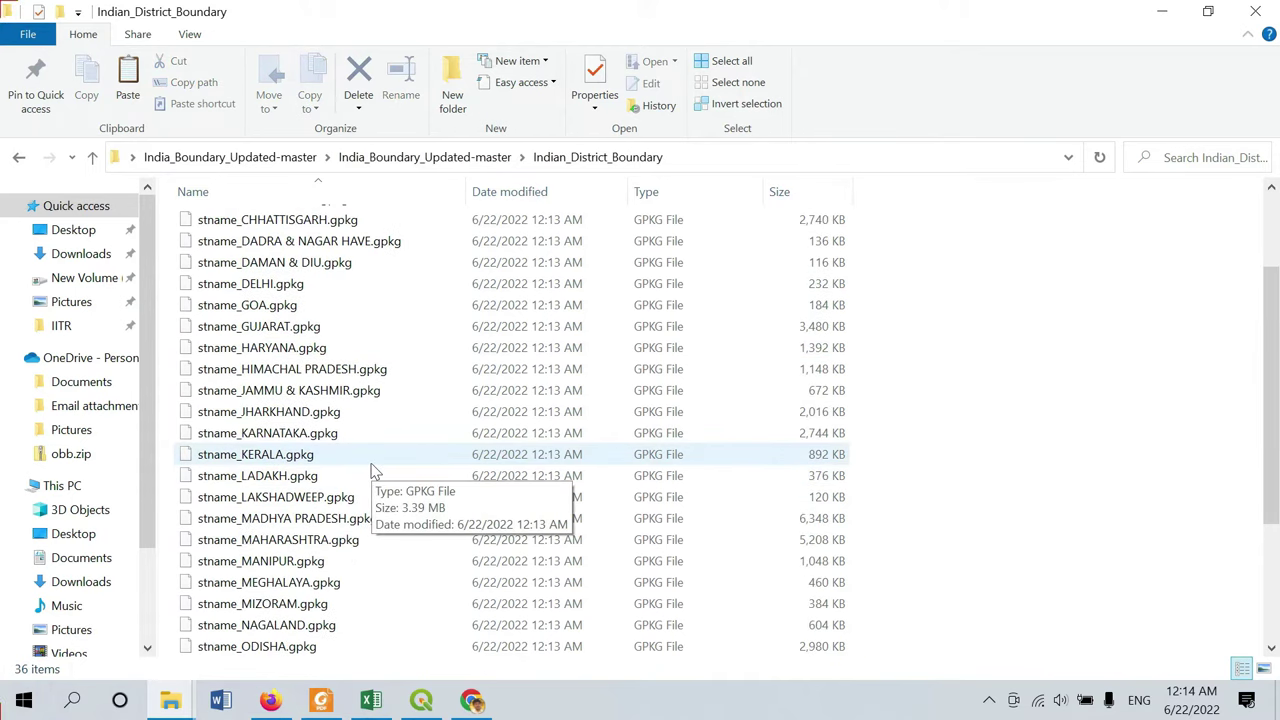
left_click(365, 437)
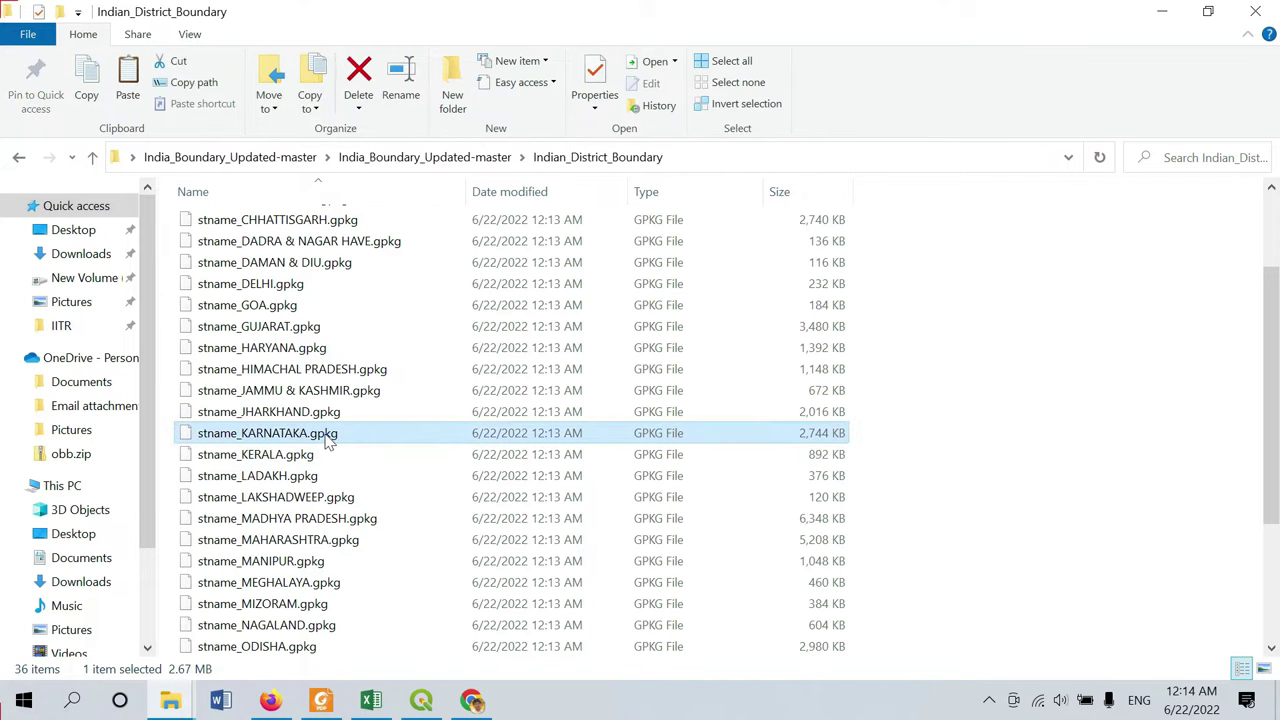
mouse_move(335, 454)
left_mouse_down()
mouse_move(392, 556)
mouse_move(418, 708)
mouse_move(270, 568)
mouse_move(170, 420)
left_mouse_up()
Step: Zoom into Karnataka's brown district boundaries, then zoom and pan back out to all of India
scroll(622, 556, "up", 1)
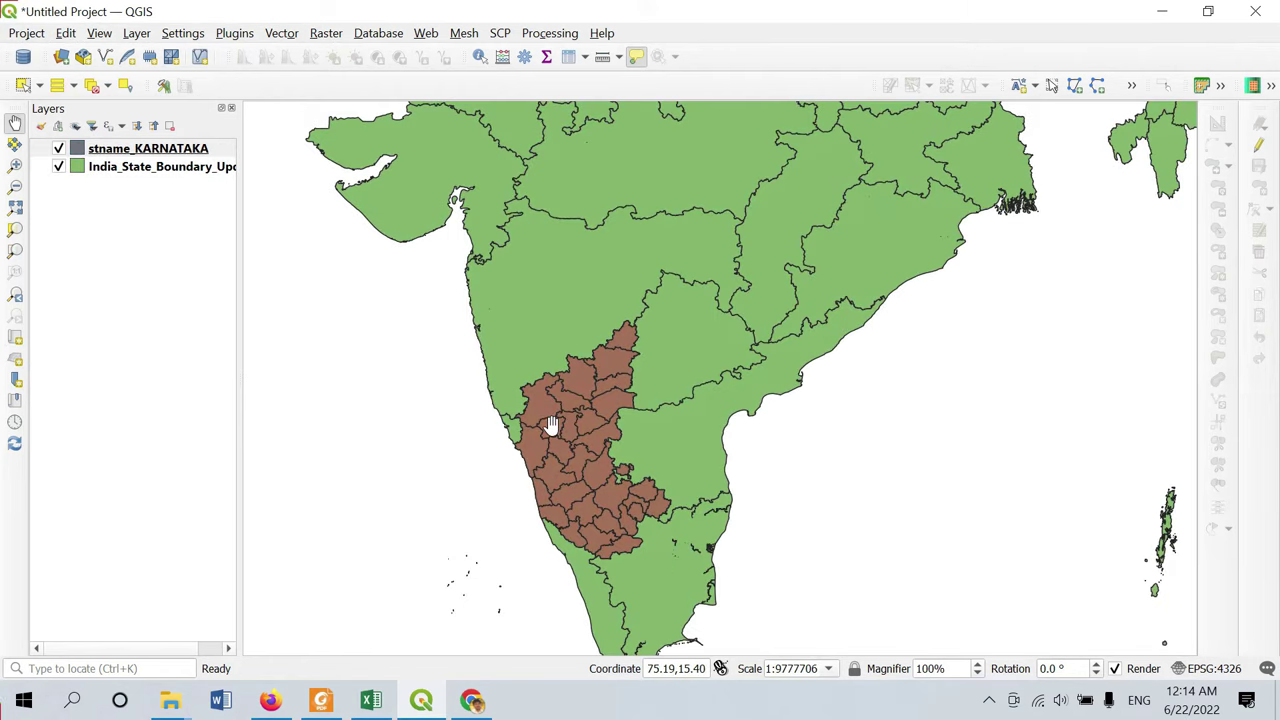
mouse_move(551, 424)
scroll(571, 543, "up", 3)
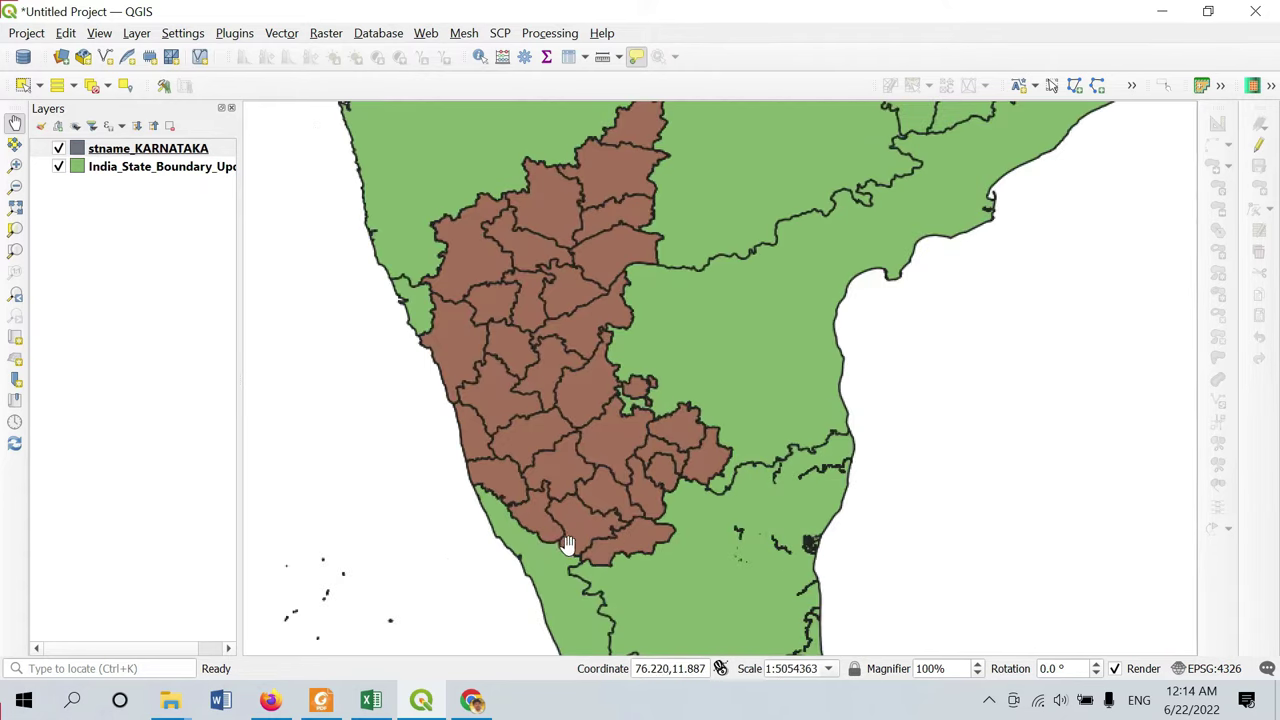
mouse_move(527, 487)
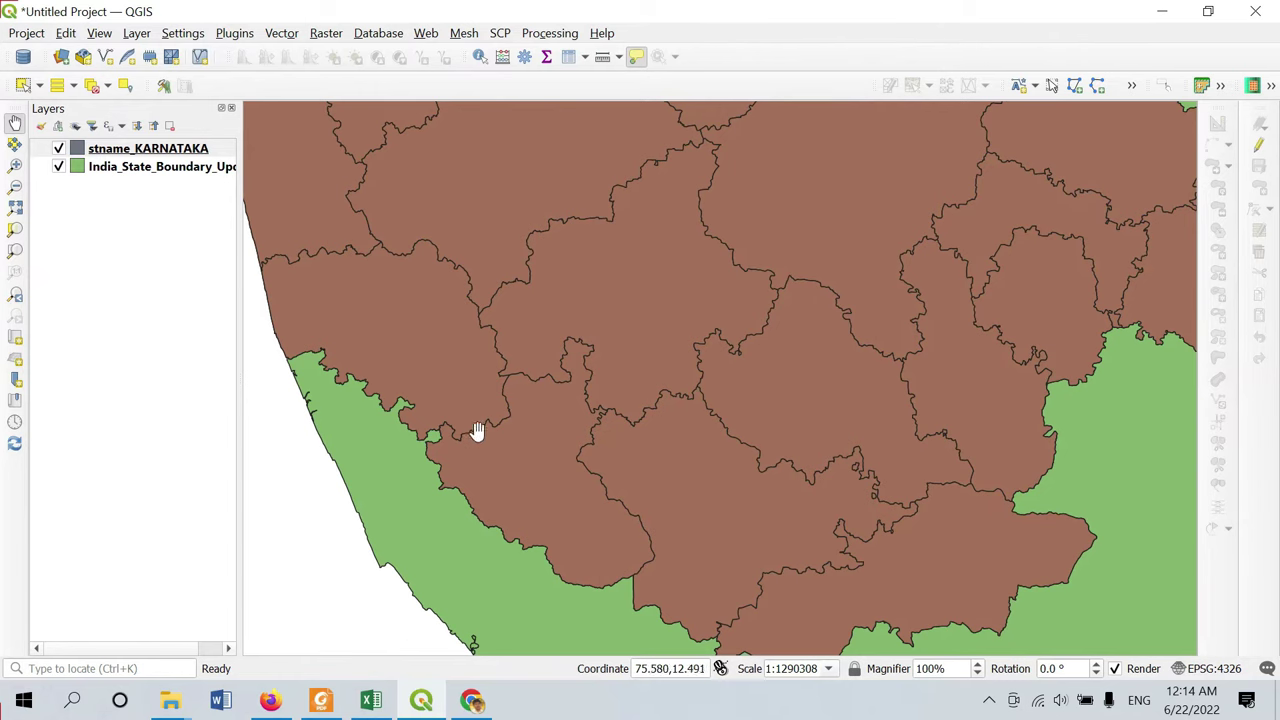
scroll(554, 478, "down", 1)
scroll(555, 480, "down", 2)
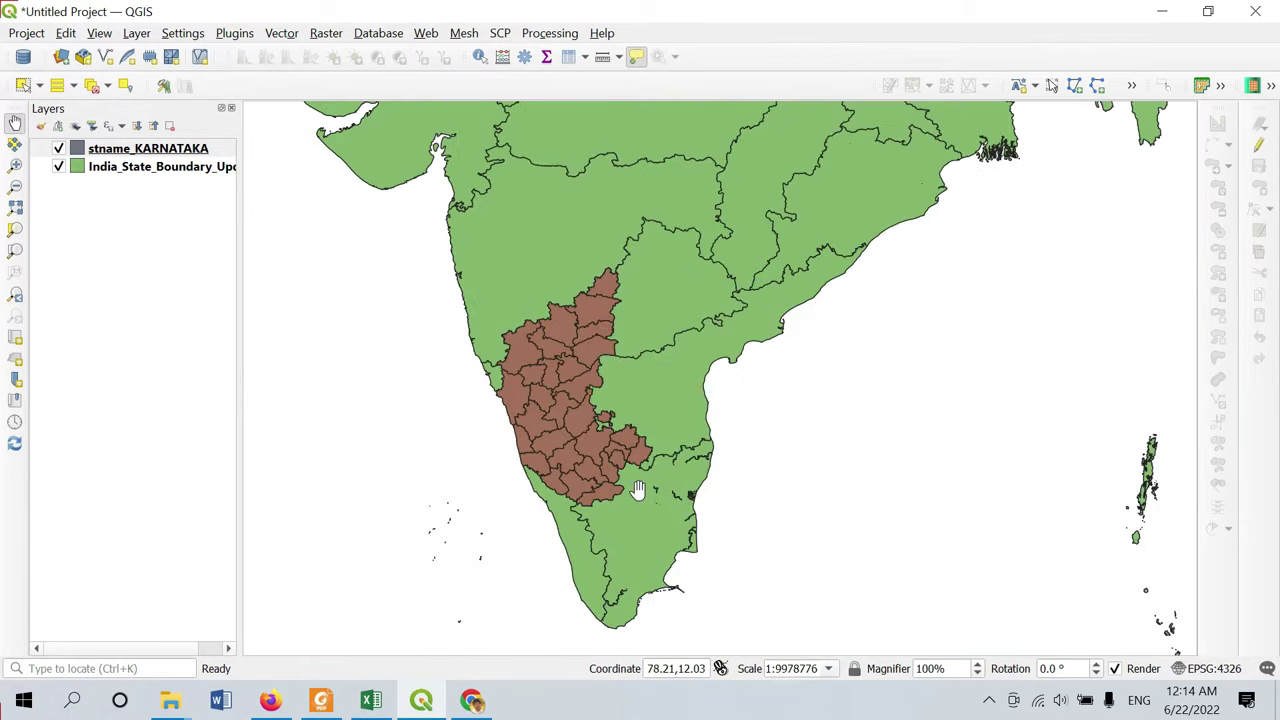
left_click_drag(763, 434, 806, 428)
scroll(778, 525, "down", 1)
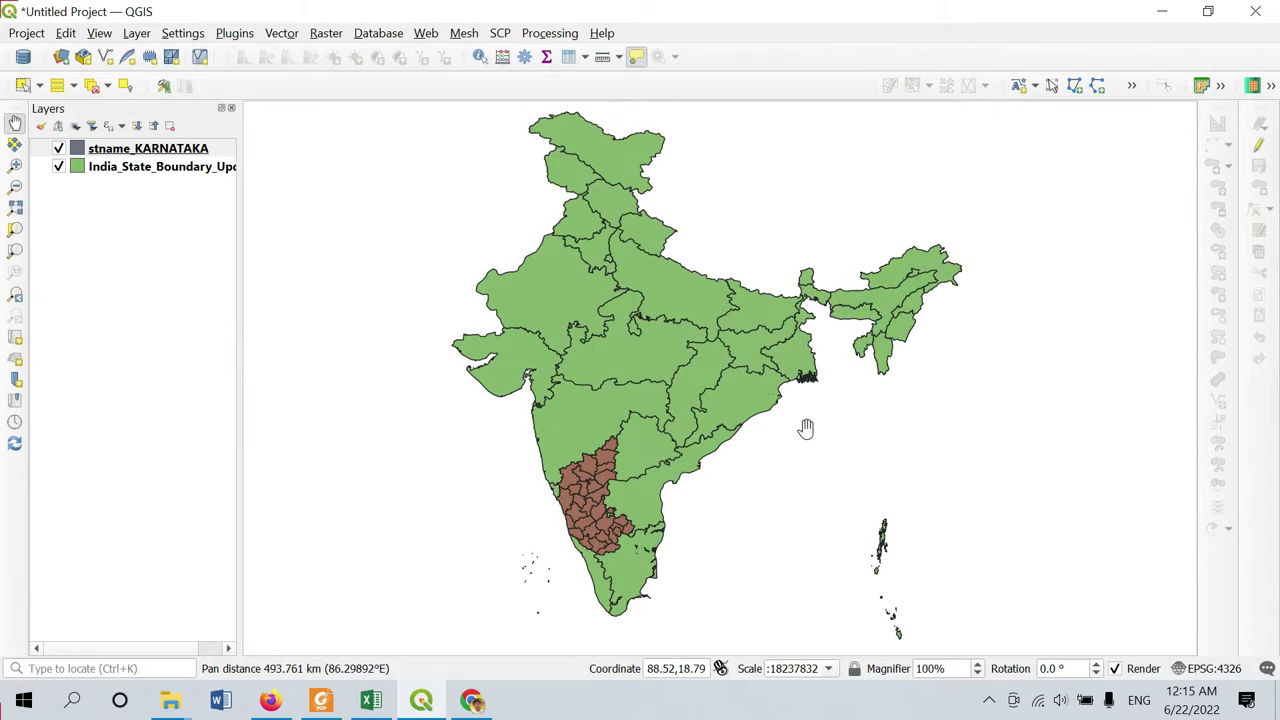